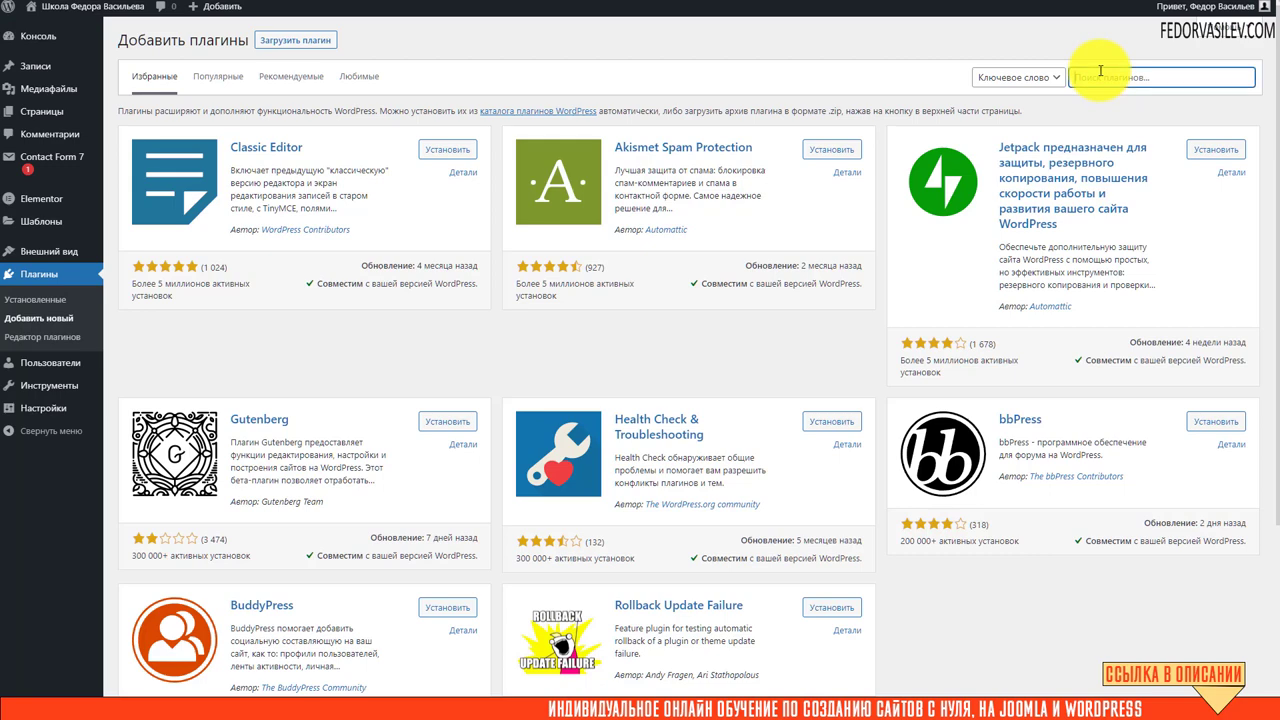
# Search the plugin directory for WP Custom Cursors.
pyautogui.rightClick(1100, 71)
pyautogui.click(1118, 173)
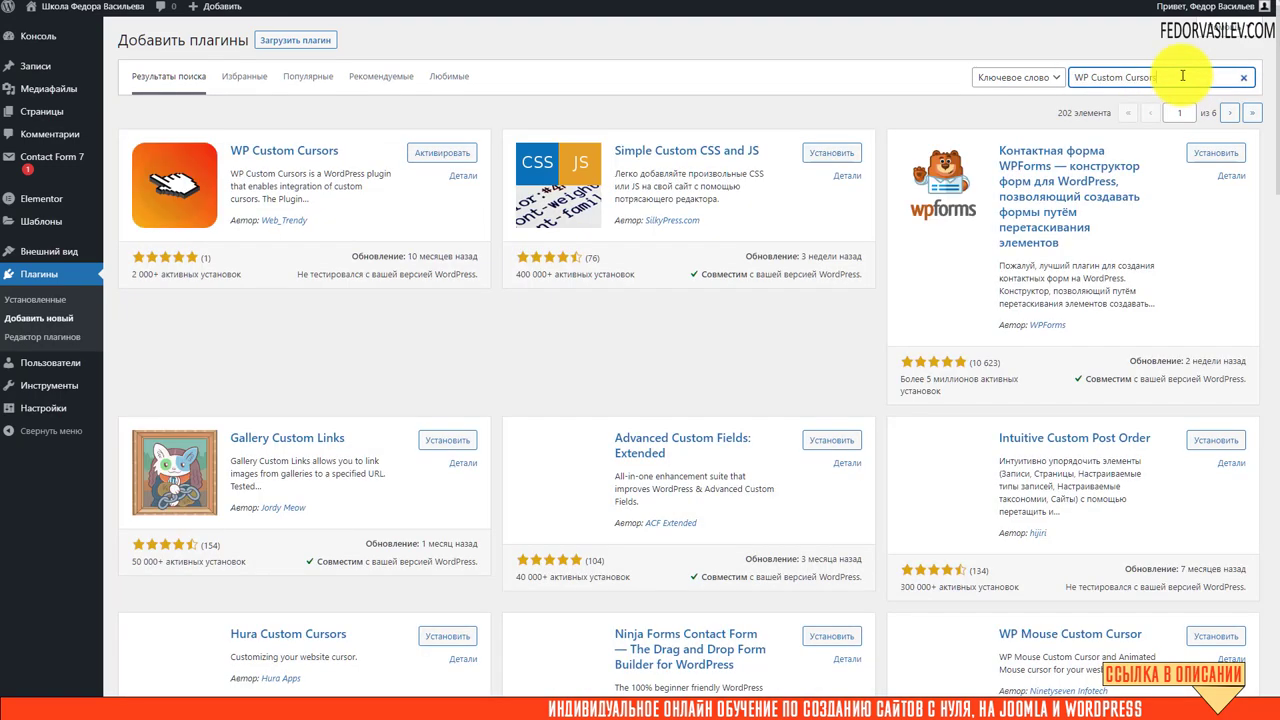
pyautogui.moveTo(1180, 80); pyautogui.dragTo(1006, 80)
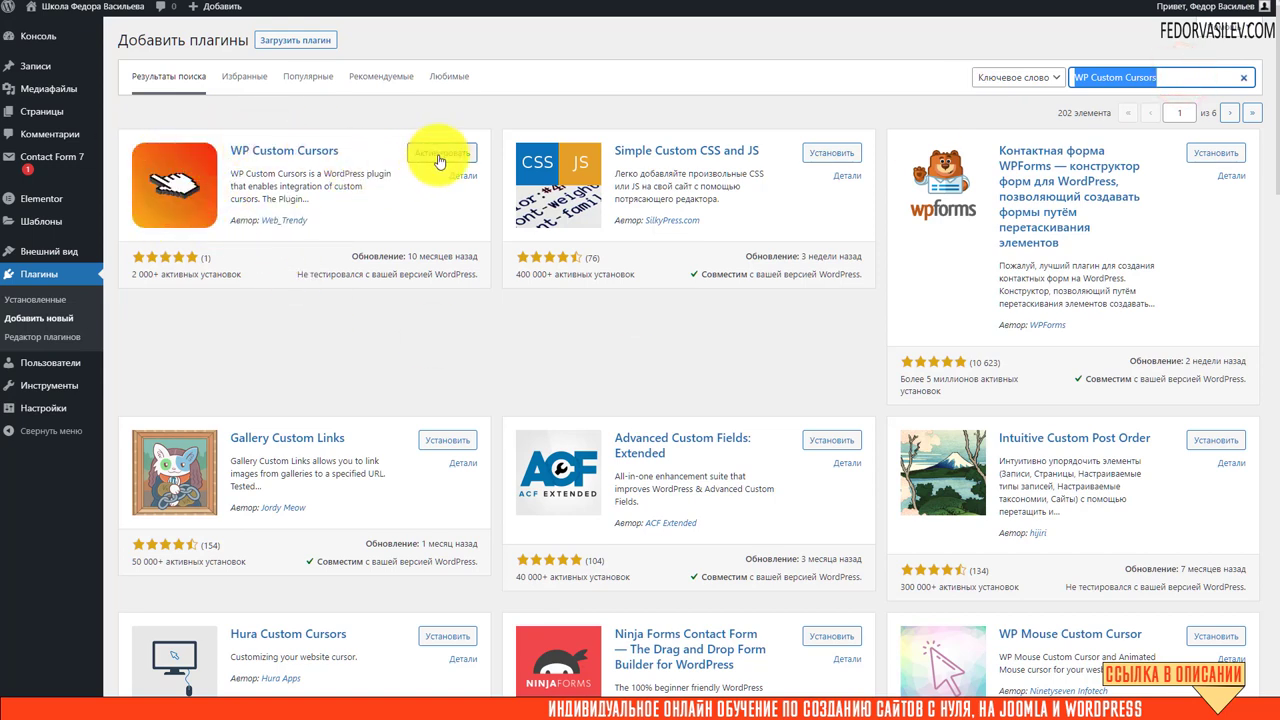
# Activate the WP Custom Cursors plugin from the list of installed plugins.
pyautogui.click(43, 276)
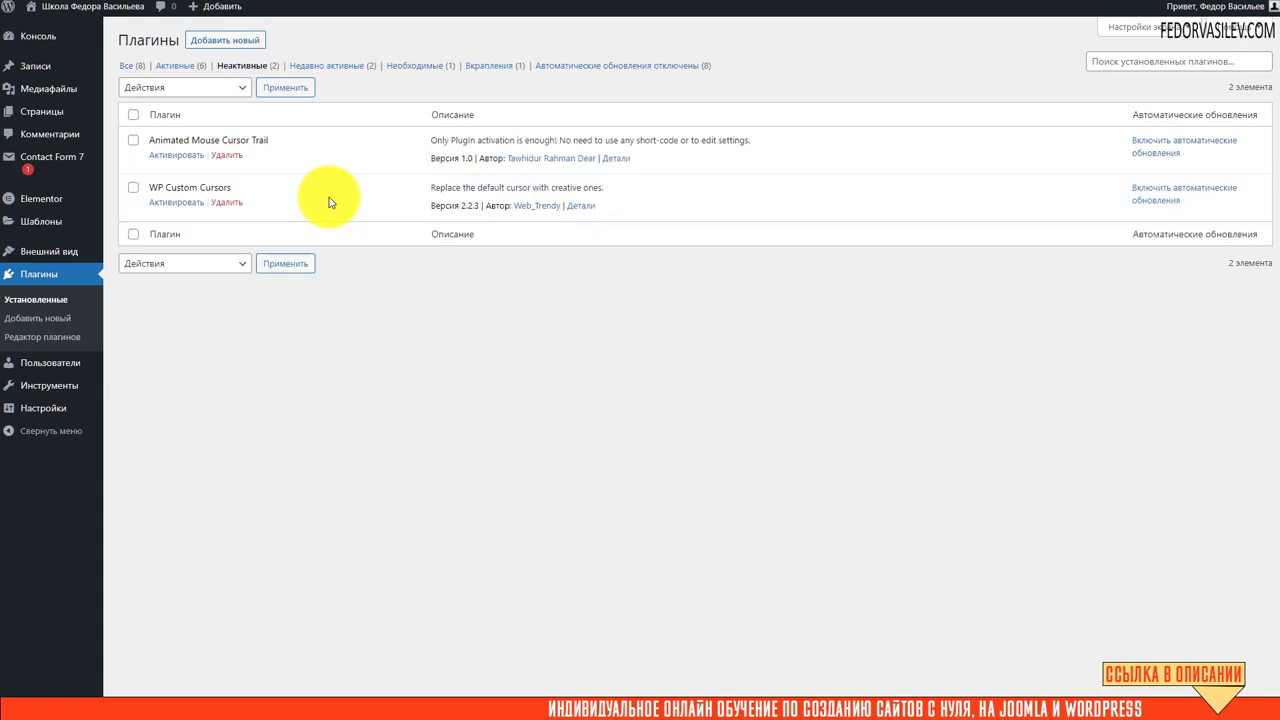
pyautogui.click(176, 202)
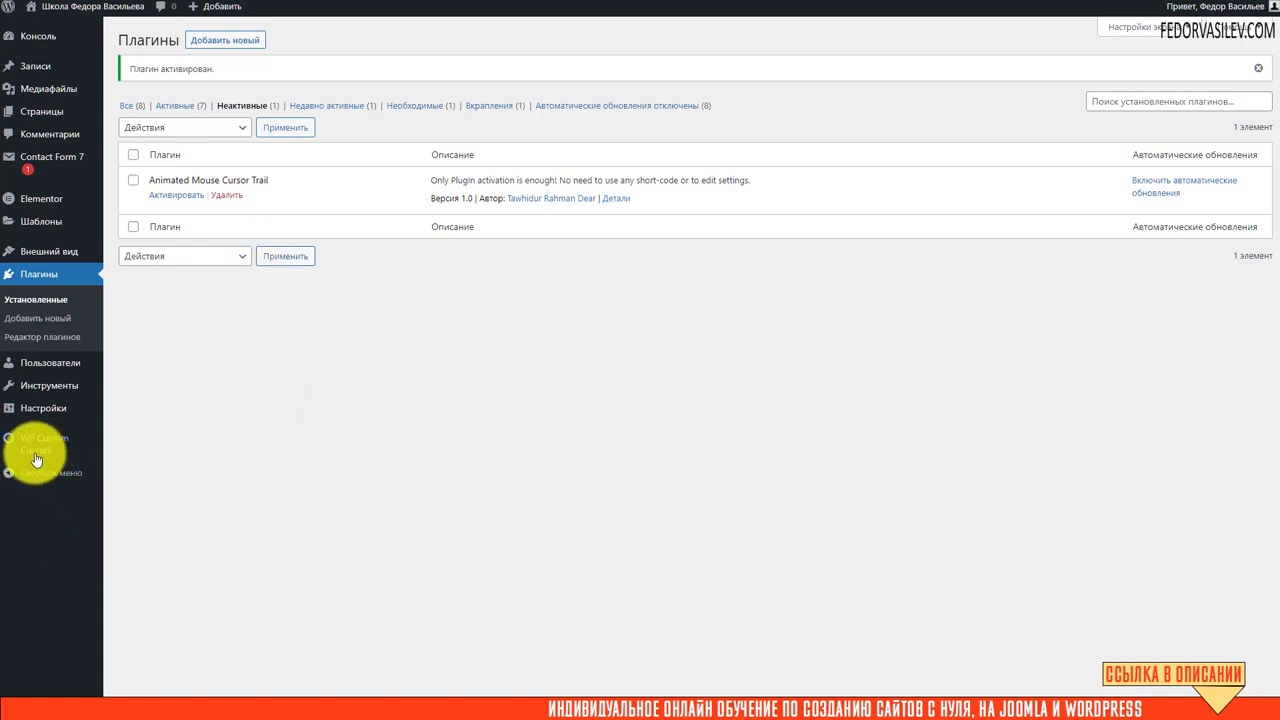
# Go to the WP Custom Cursors plugin and start adding a new cursor.
pyautogui.moveTo(36, 458)
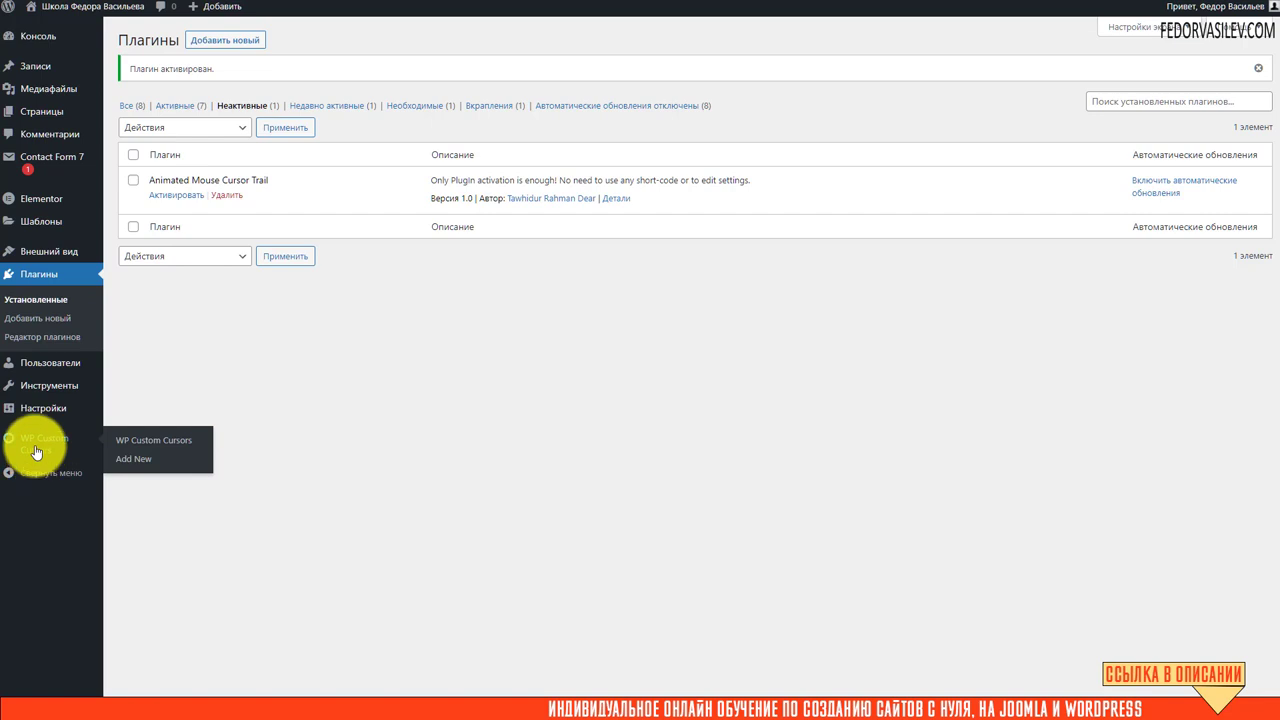
pyautogui.click(36, 449)
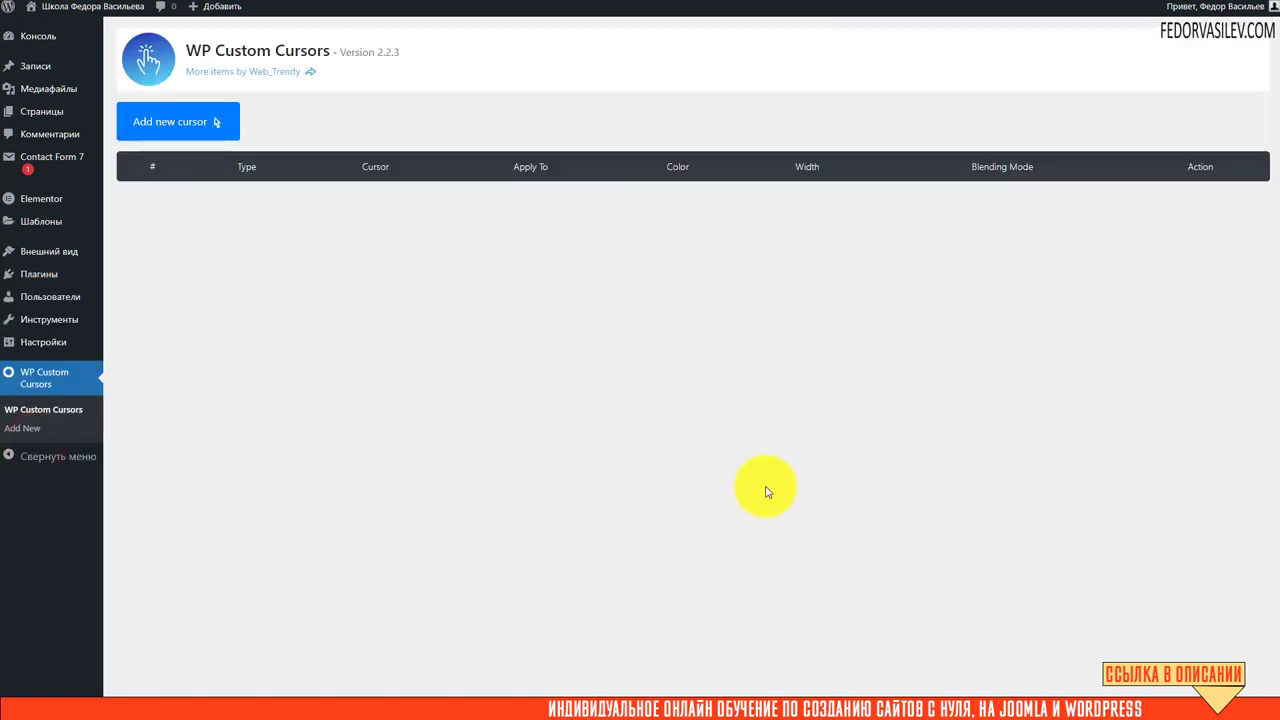
pyautogui.click(167, 126)
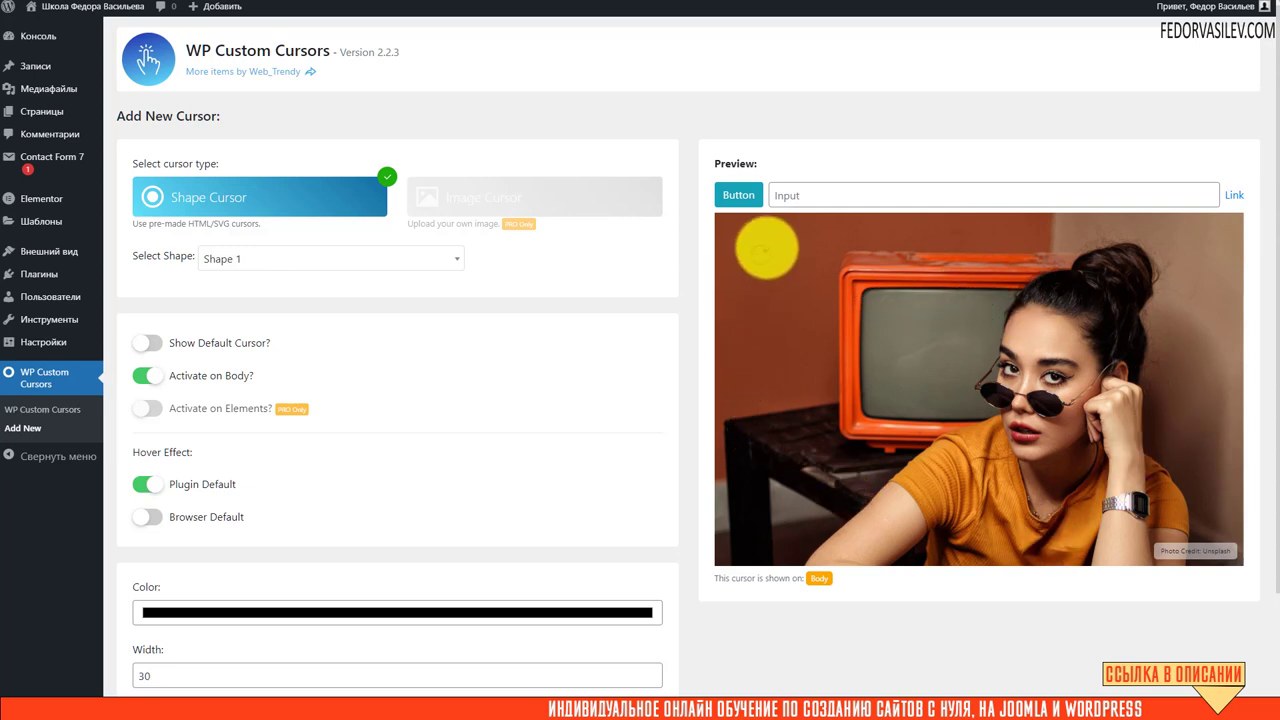
# Try the Shape 1 cursor on the preview's input field and look over the new cursor form.
pyautogui.click(790, 193)
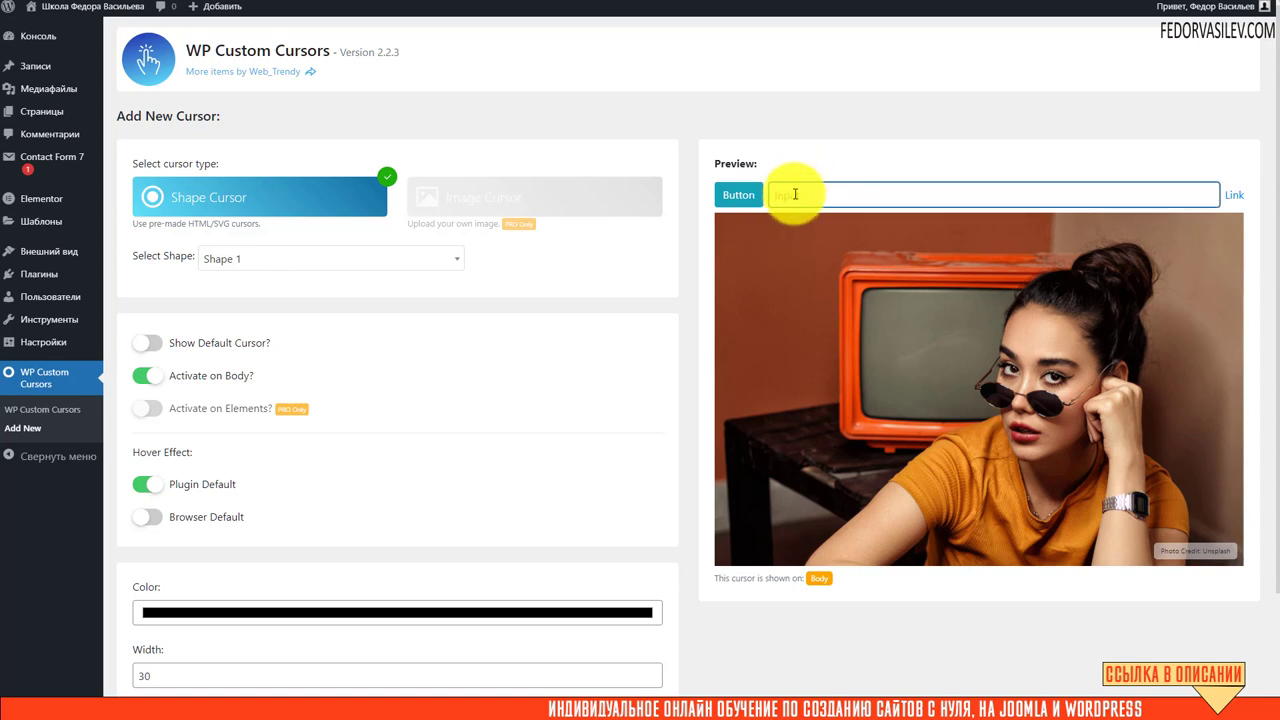
pyautogui.click(800, 170)
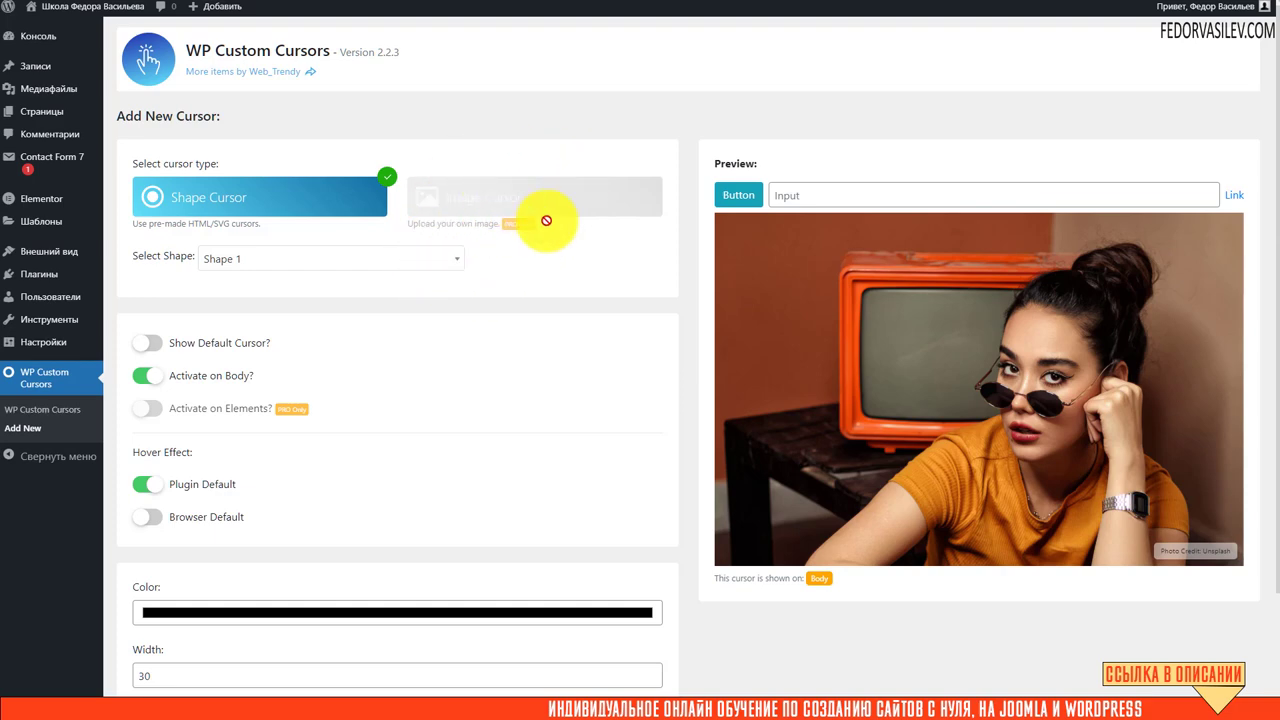
pyautogui.scroll(-2, 543, 220)
pyautogui.scroll(2, 546, 220)
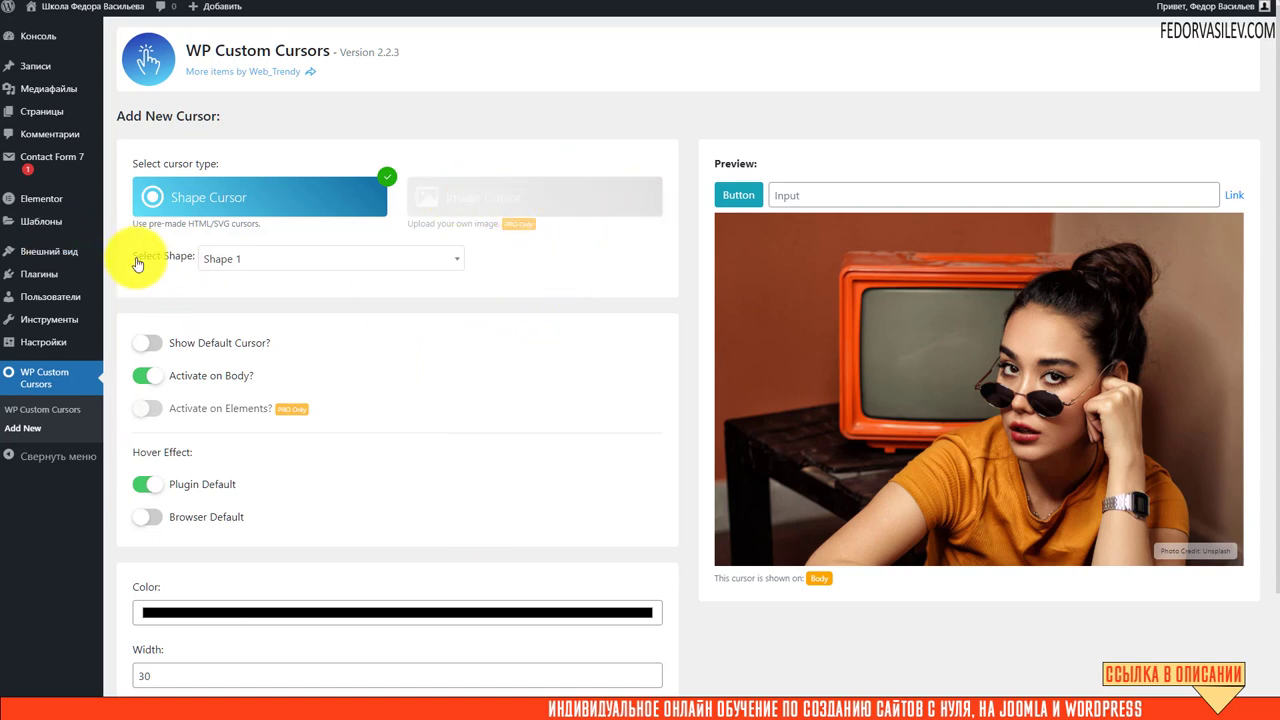
# Browse the available cursor shapes and set the cursor shape to Shape 2.
pyautogui.click(233, 258)
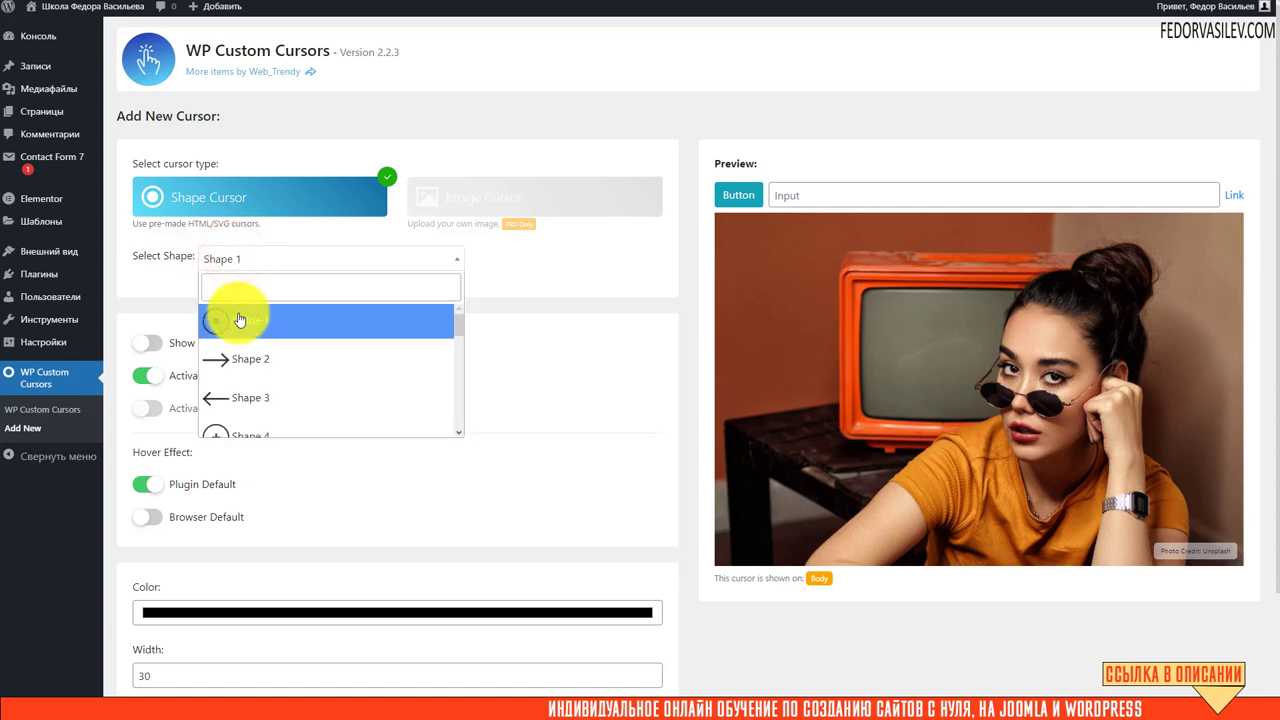
pyautogui.scroll(-6, 232, 365)
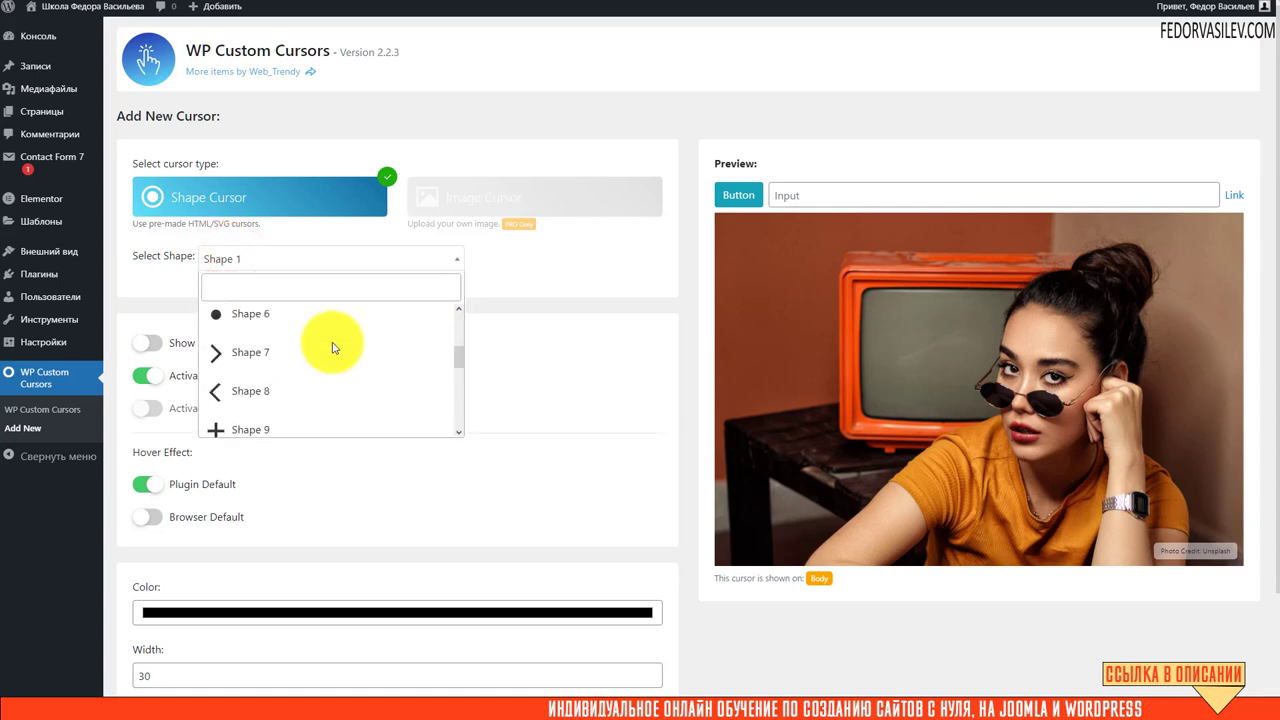
pyautogui.scroll(6, 239, 390)
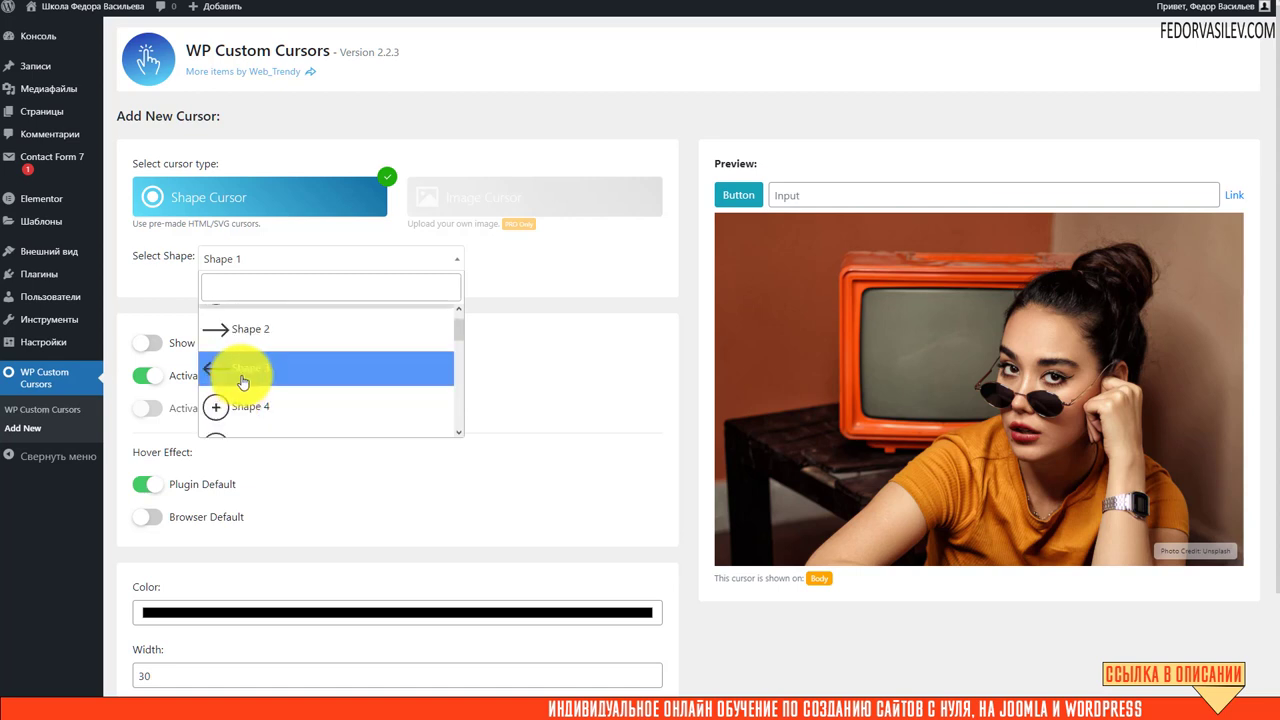
pyautogui.click(251, 325)
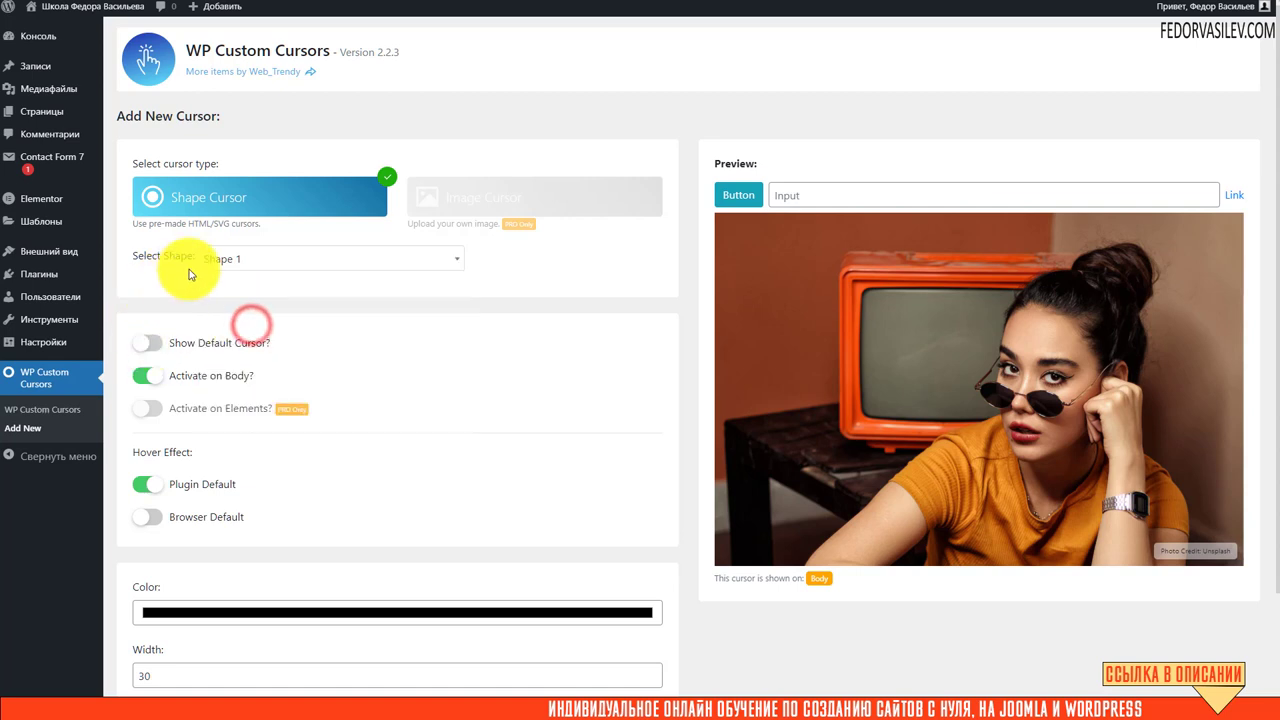
pyautogui.click(225, 258)
pyautogui.click(236, 356)
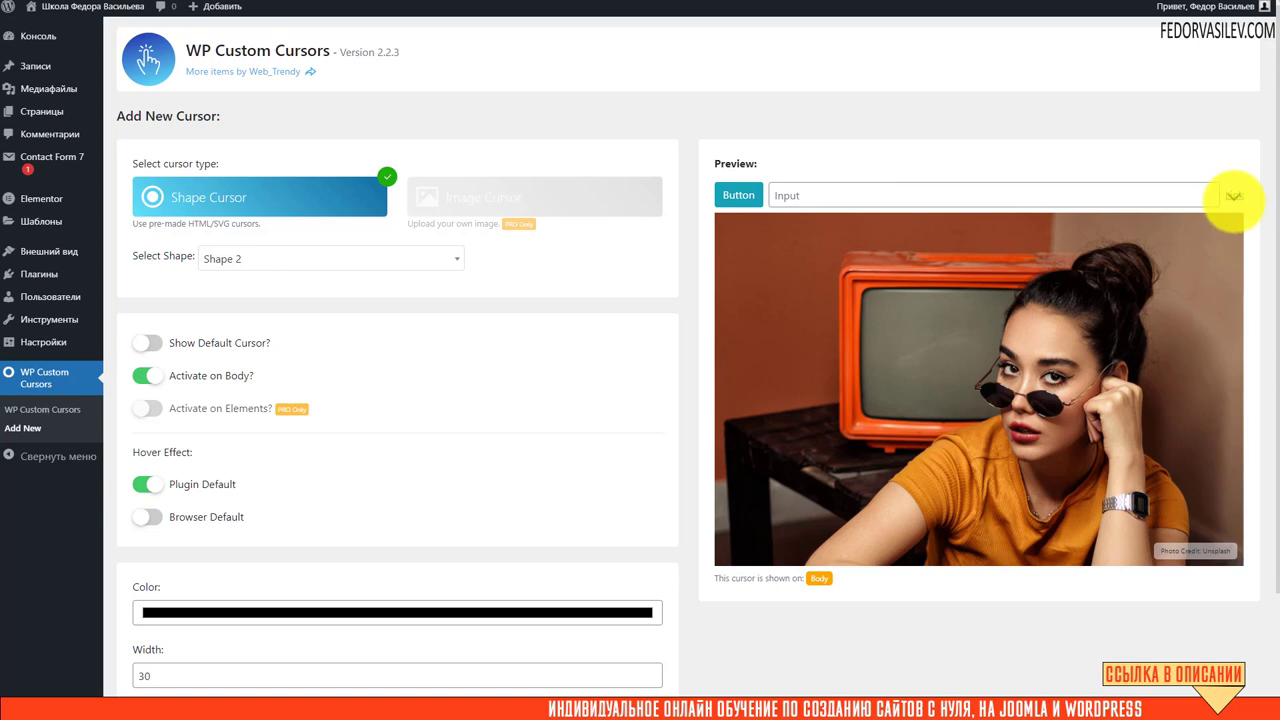
# Change the cursor shape to Shape 4.
pyautogui.click(271, 258)
pyautogui.scroll(-1, 294, 334)
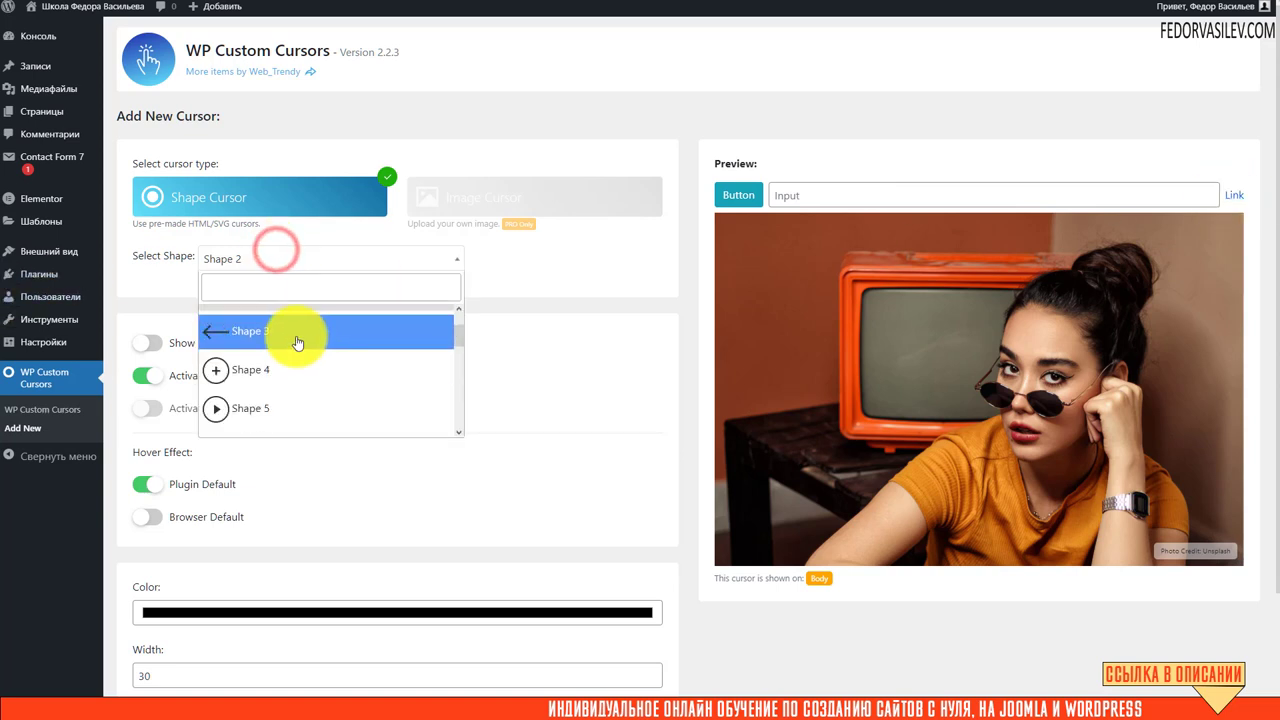
pyautogui.click(232, 372)
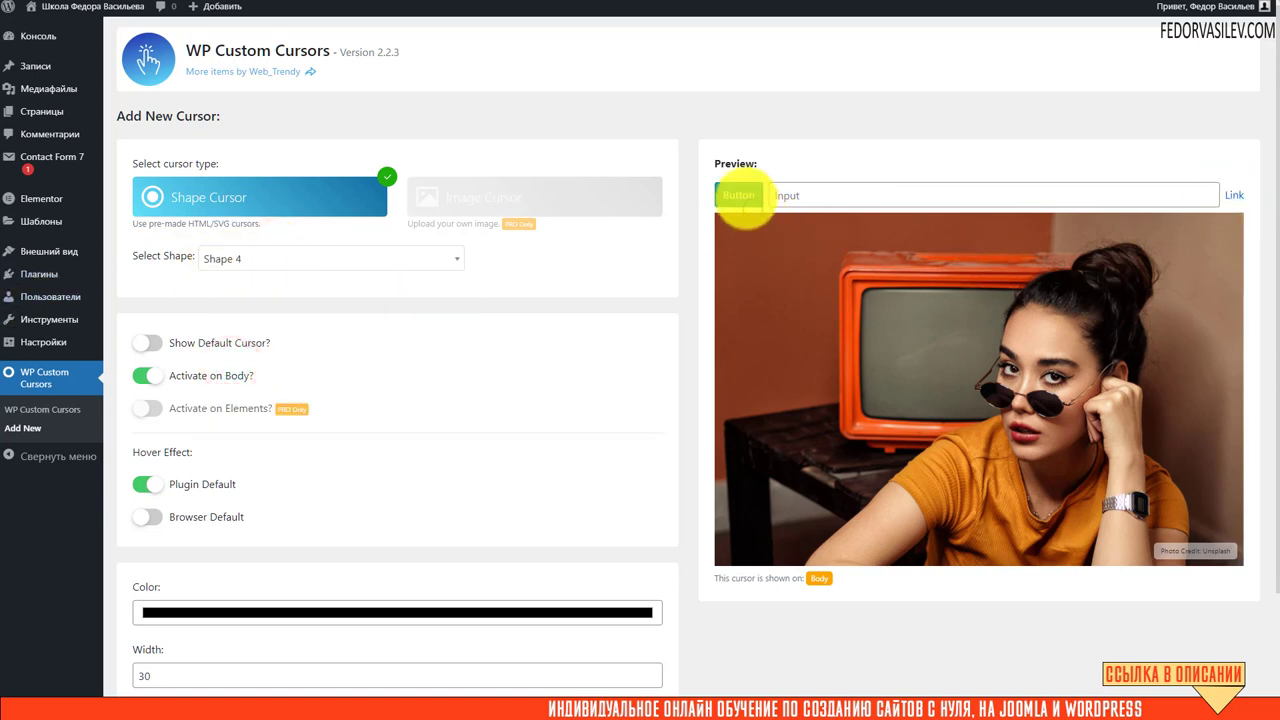
# Set the cursor shape to Shape 5.
pyautogui.click(242, 260)
pyautogui.click(242, 262)
pyautogui.click(240, 258)
pyautogui.scroll(-2, 251, 409)
pyautogui.scroll(1, 240, 391)
pyautogui.click(240, 333)
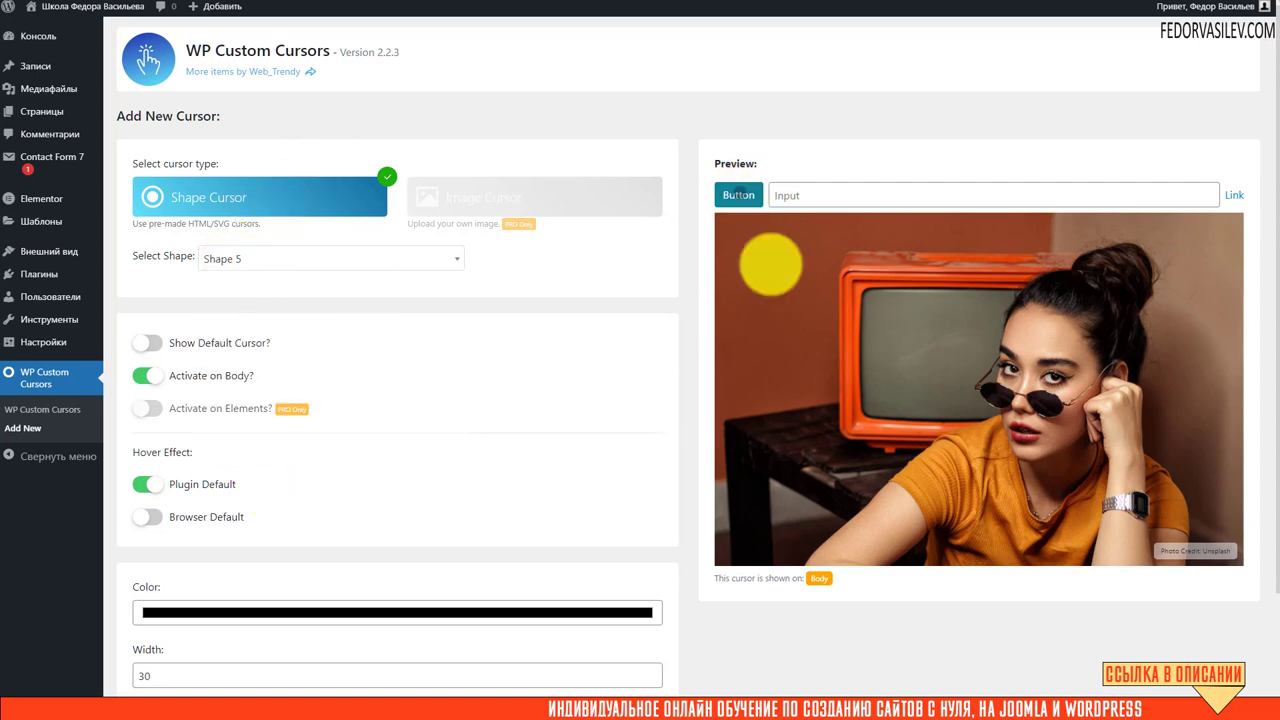
# Enable Show Default Cursor for the Shape 5 cursor and save the cursor.
pyautogui.scroll(-1, 284, 340)
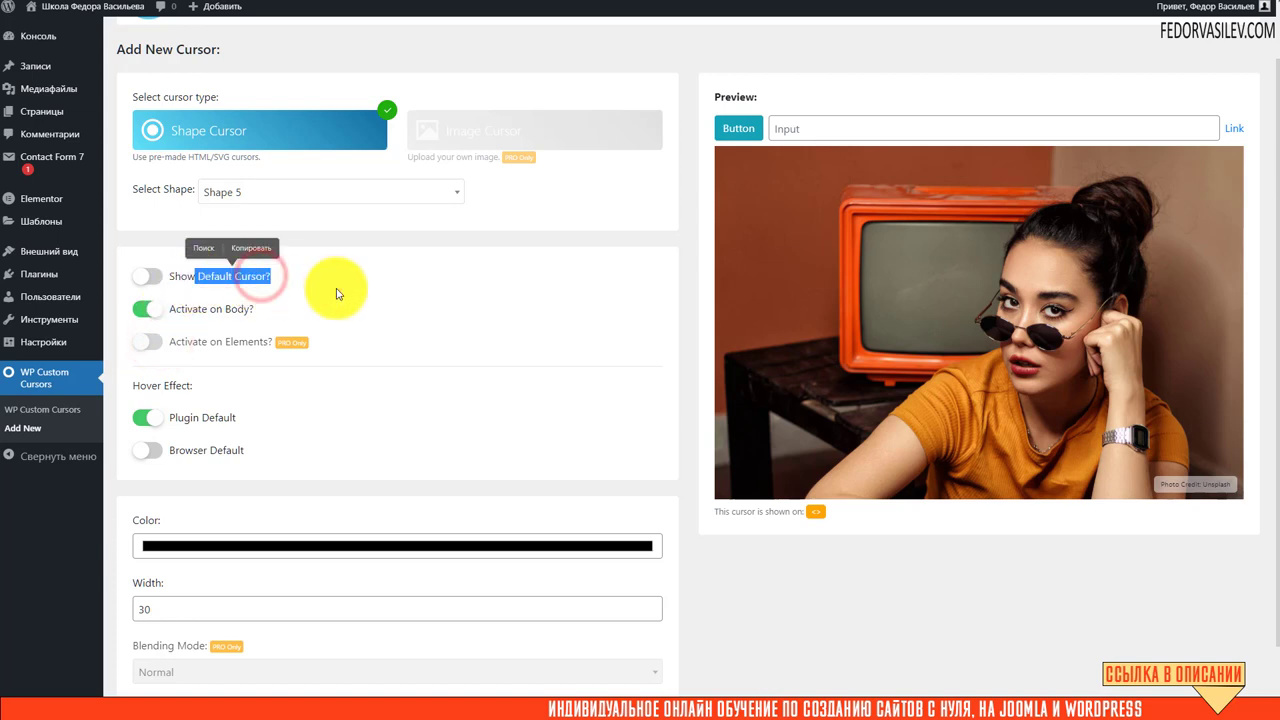
pyautogui.click(148, 276)
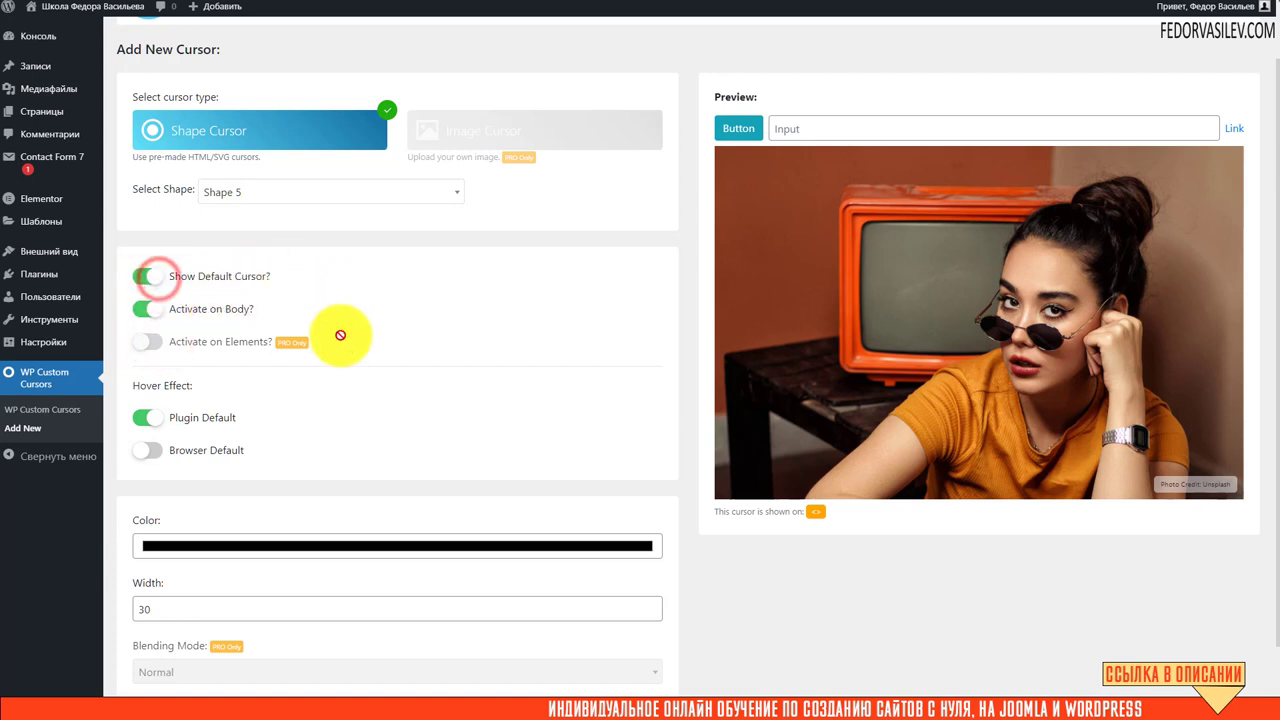
pyautogui.scroll(-1, 250, 450)
pyautogui.click(149, 664)
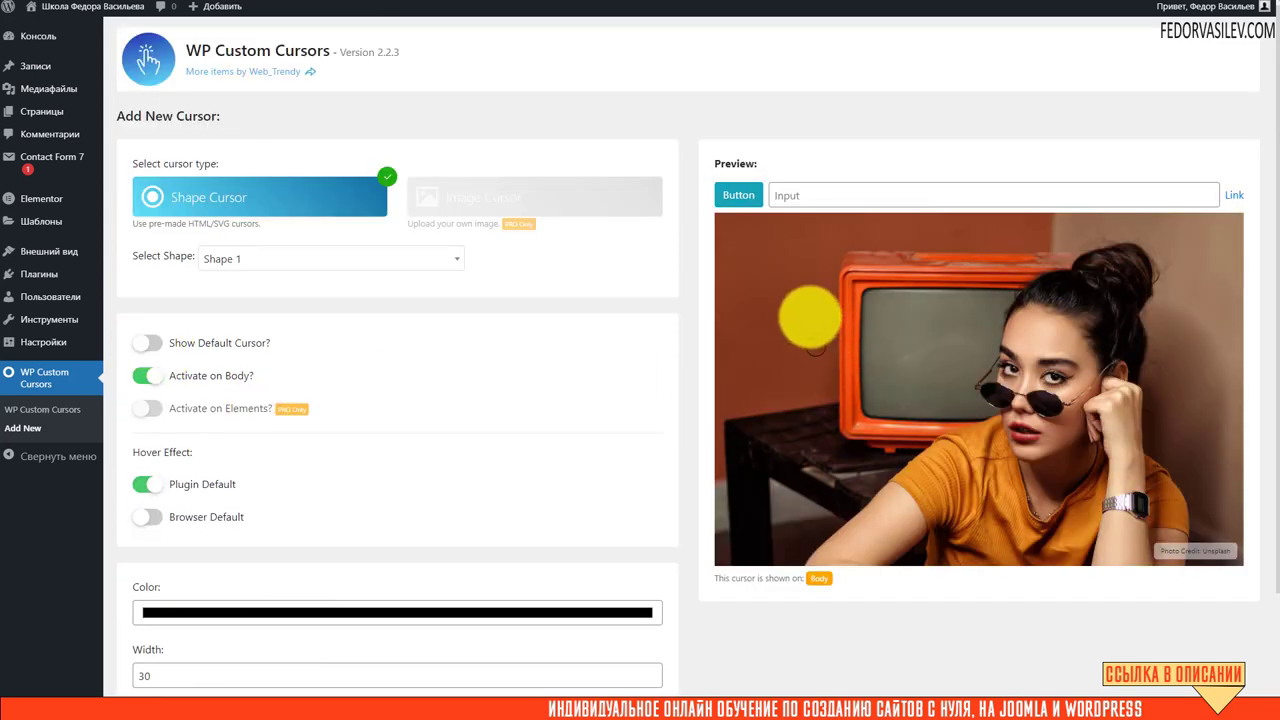
# Switch the hover effect of the Shape 1 cursor to Browser Default and save the cursor.
pyautogui.scroll(-2, 318, 374)
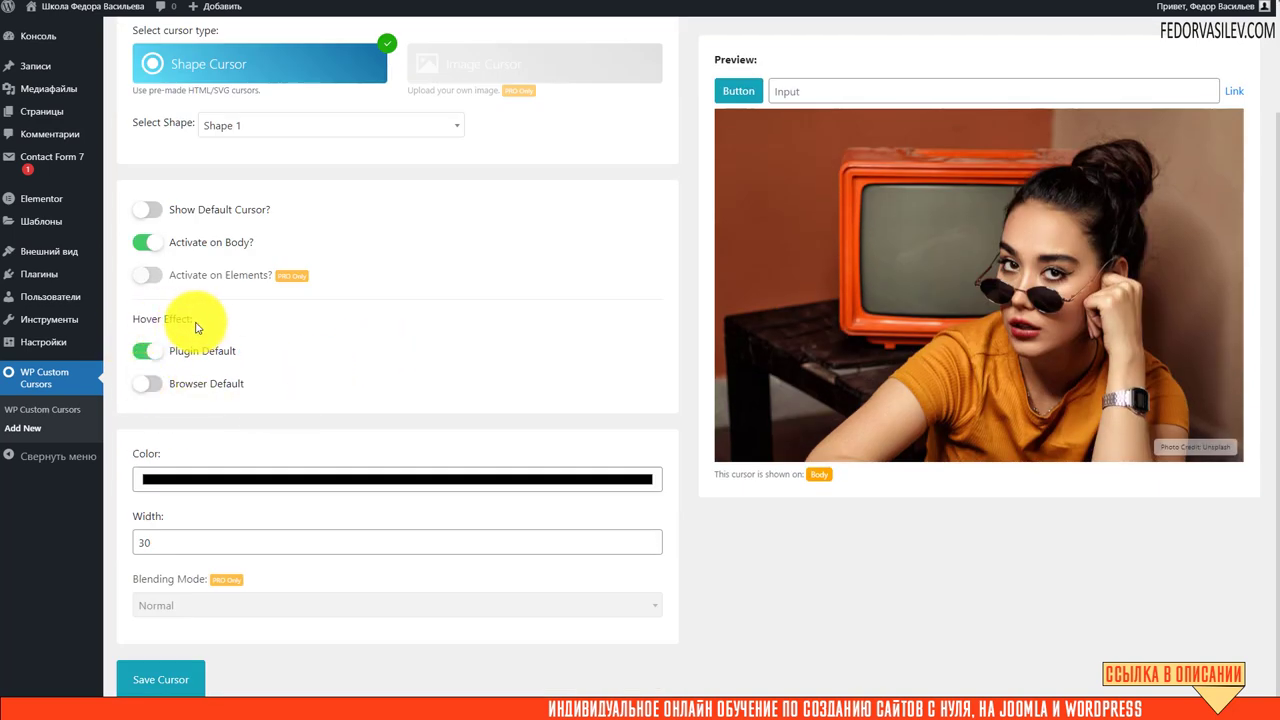
pyautogui.click(148, 385)
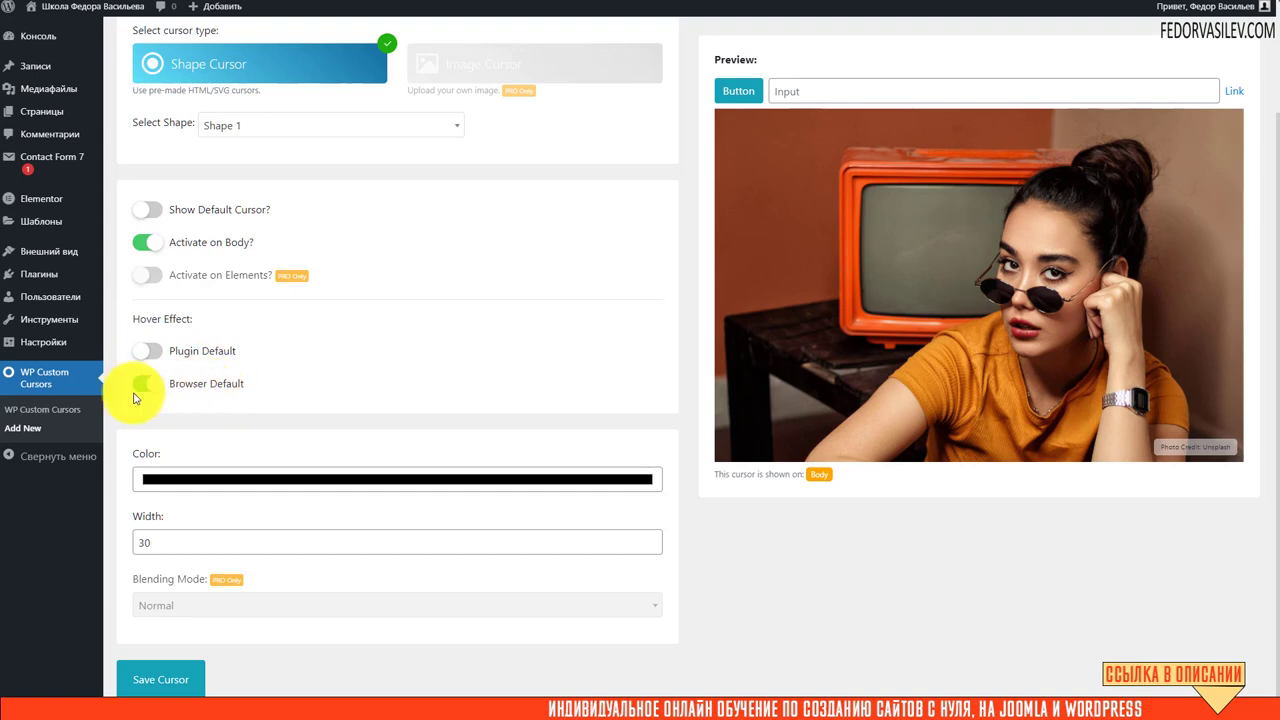
pyautogui.click(157, 674)
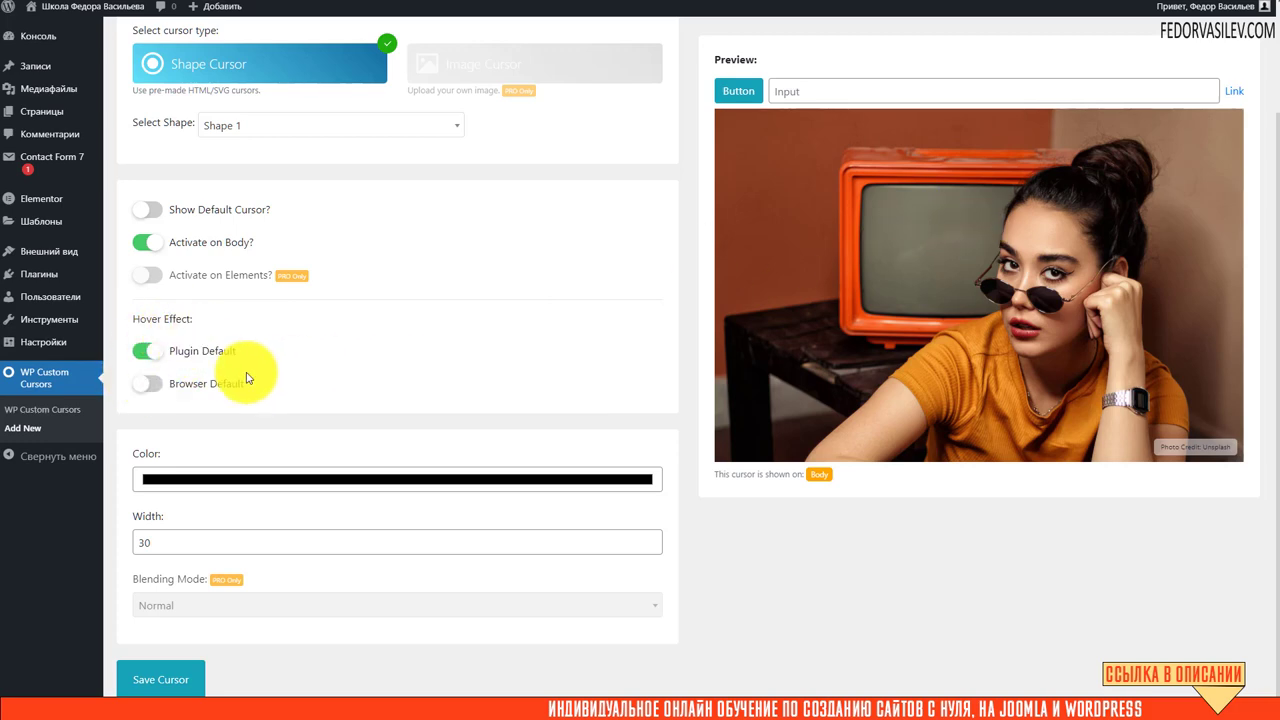
# Change the Shape 1 cursor's colour from black to red and save the cursor.
pyautogui.scroll(2, 230, 385)
pyautogui.scroll(-2, 262, 292)
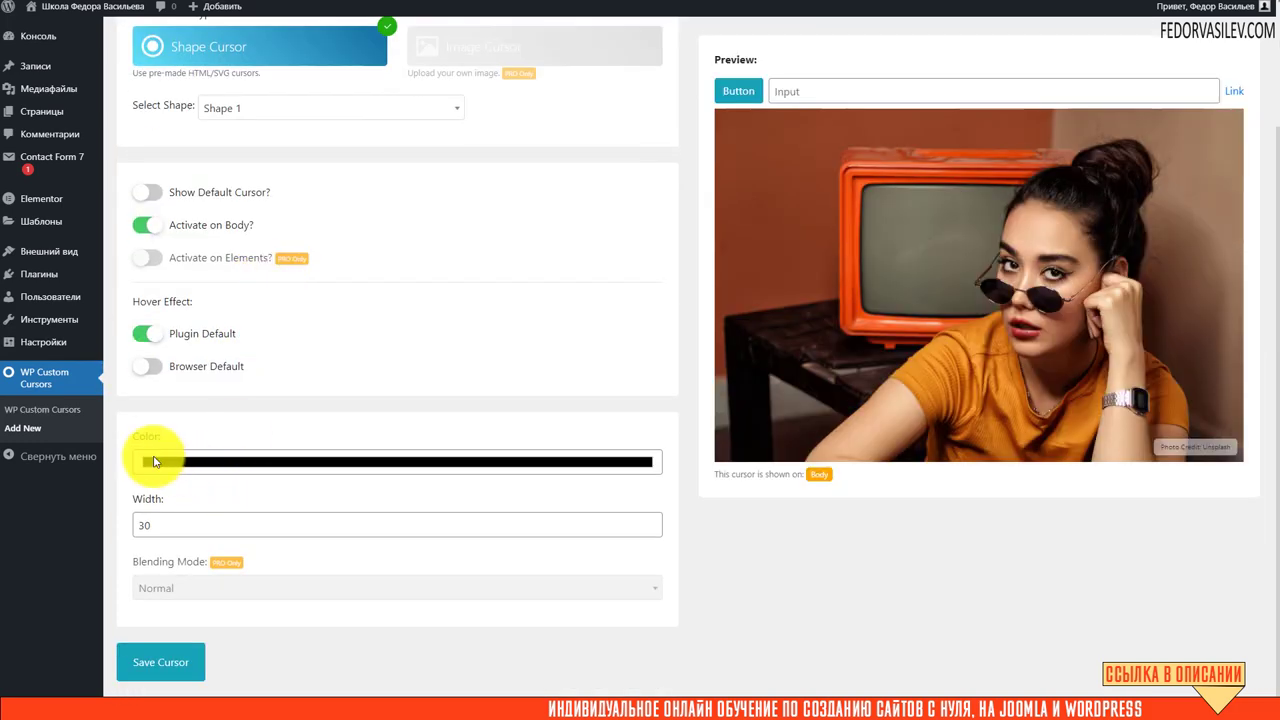
pyautogui.scroll(2, 857, 206)
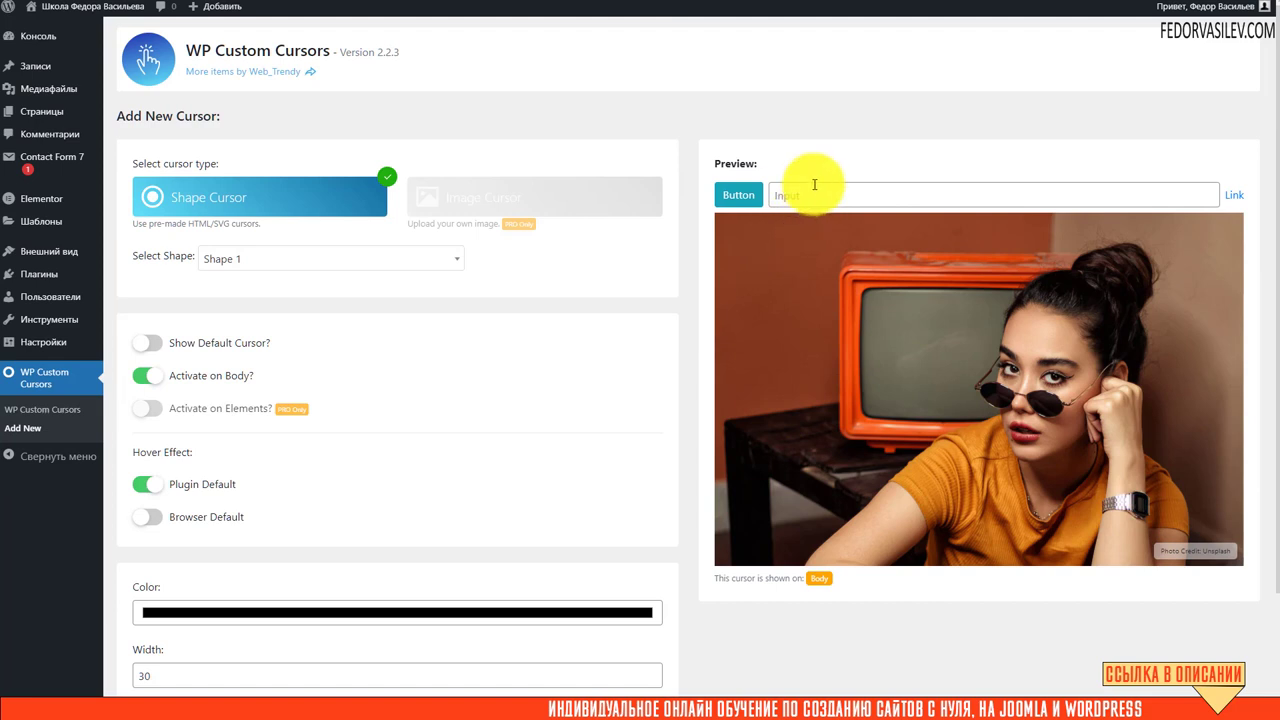
pyautogui.scroll(-2, 478, 347)
pyautogui.click(249, 463)
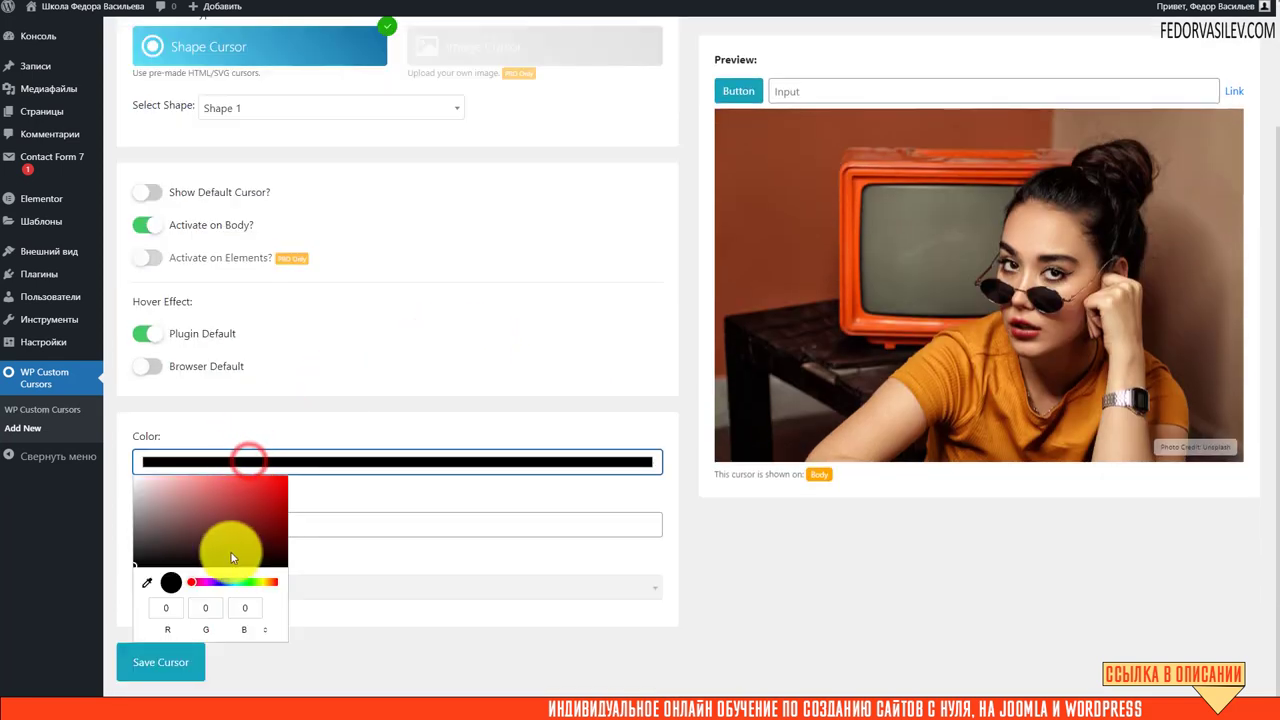
pyautogui.moveTo(234, 543); pyautogui.dragTo(309, 471)
pyautogui.click(347, 421)
pyautogui.click(146, 668)
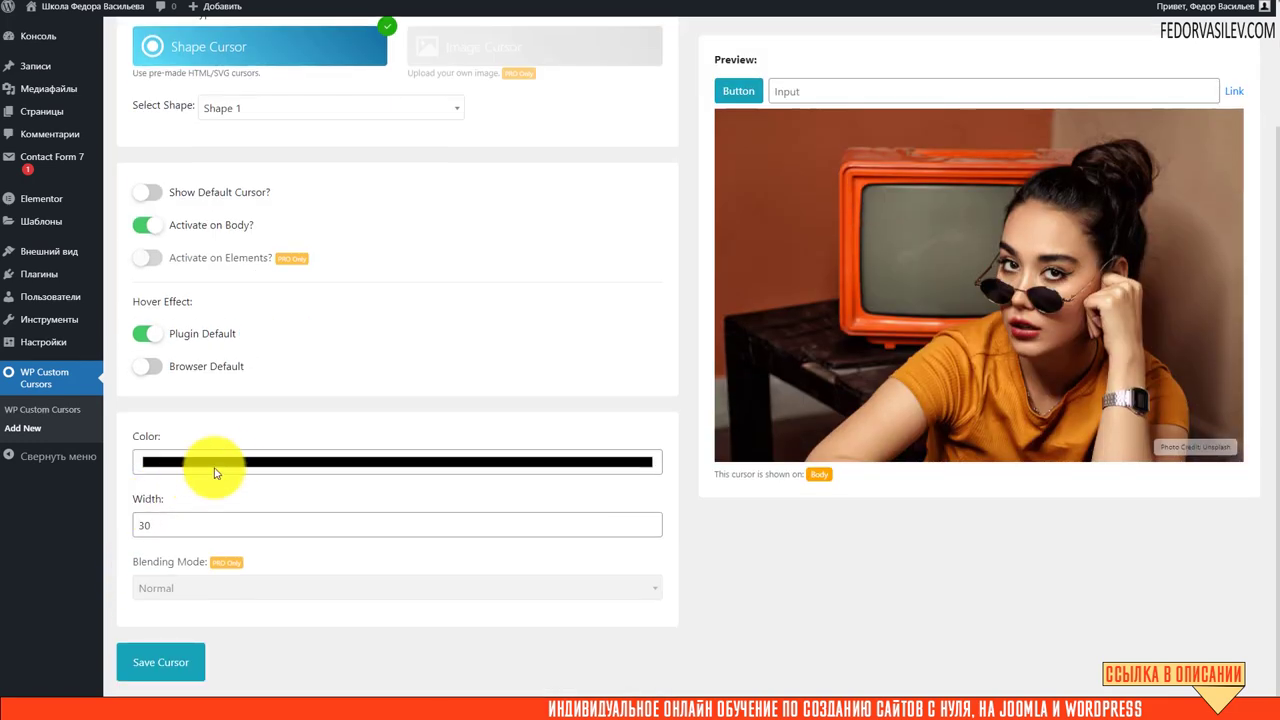
# Review the new cursor form's type, shape, default cursor, hover effect, colour and width settings.
pyautogui.scroll(2, 343, 472)
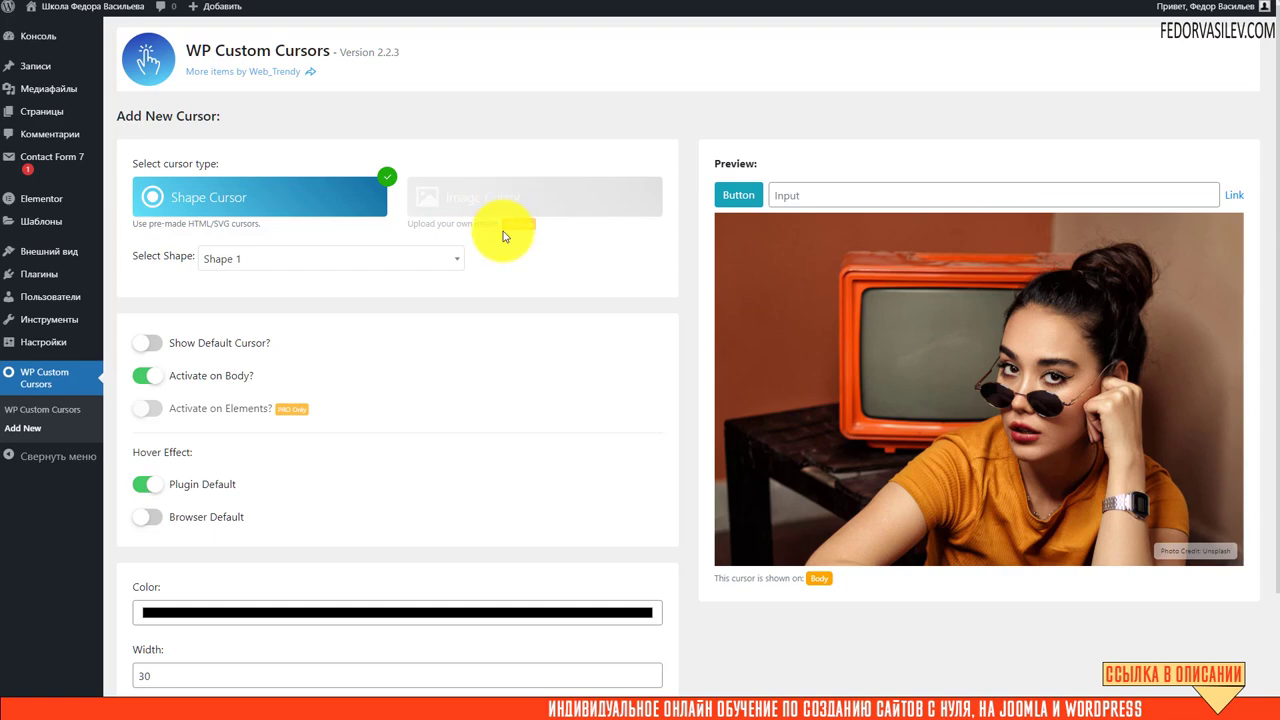
pyautogui.scroll(-3, 230, 250)
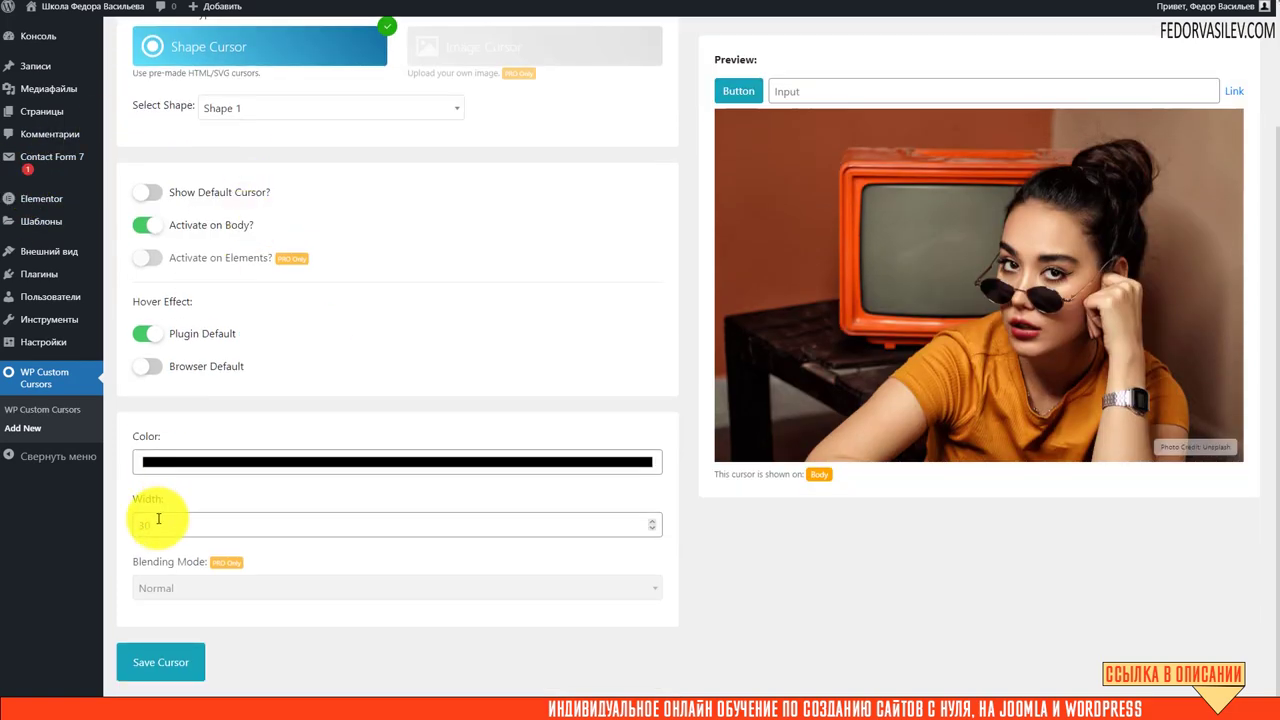
pyautogui.scroll(3, 340, 500)
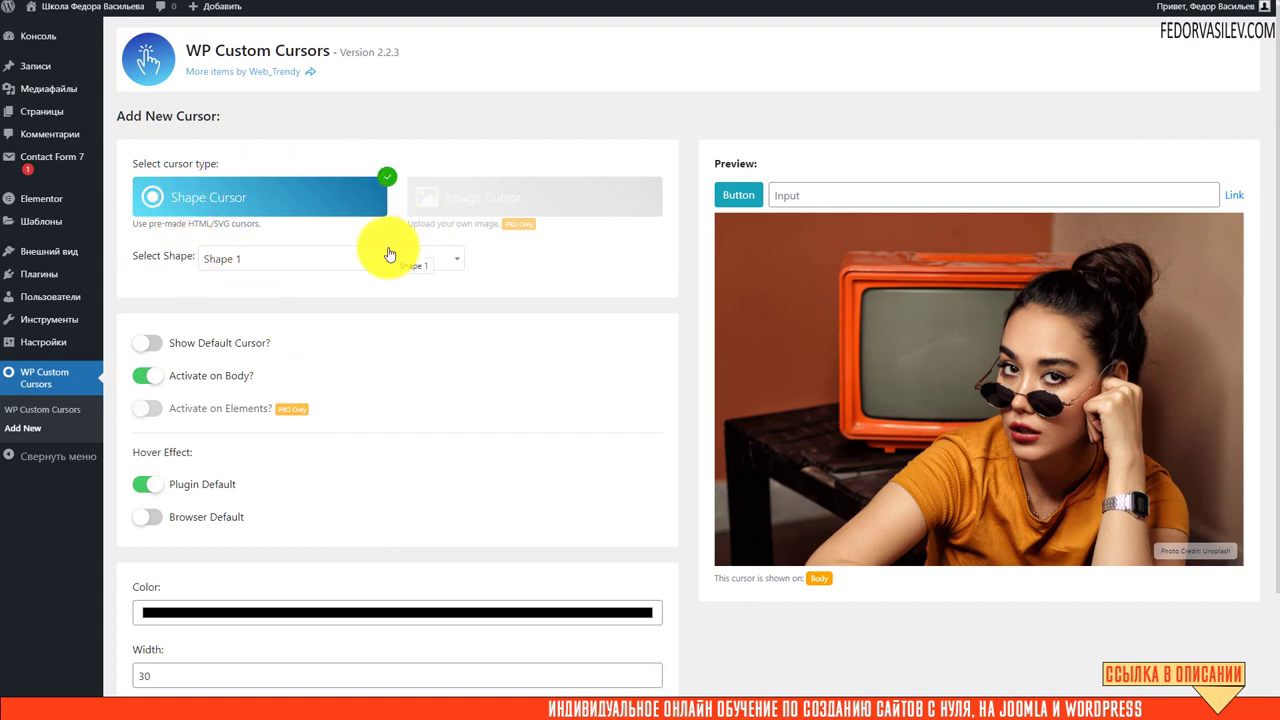
pyautogui.click(443, 262)
pyautogui.click(553, 257)
pyautogui.scroll(-3, 480, 303)
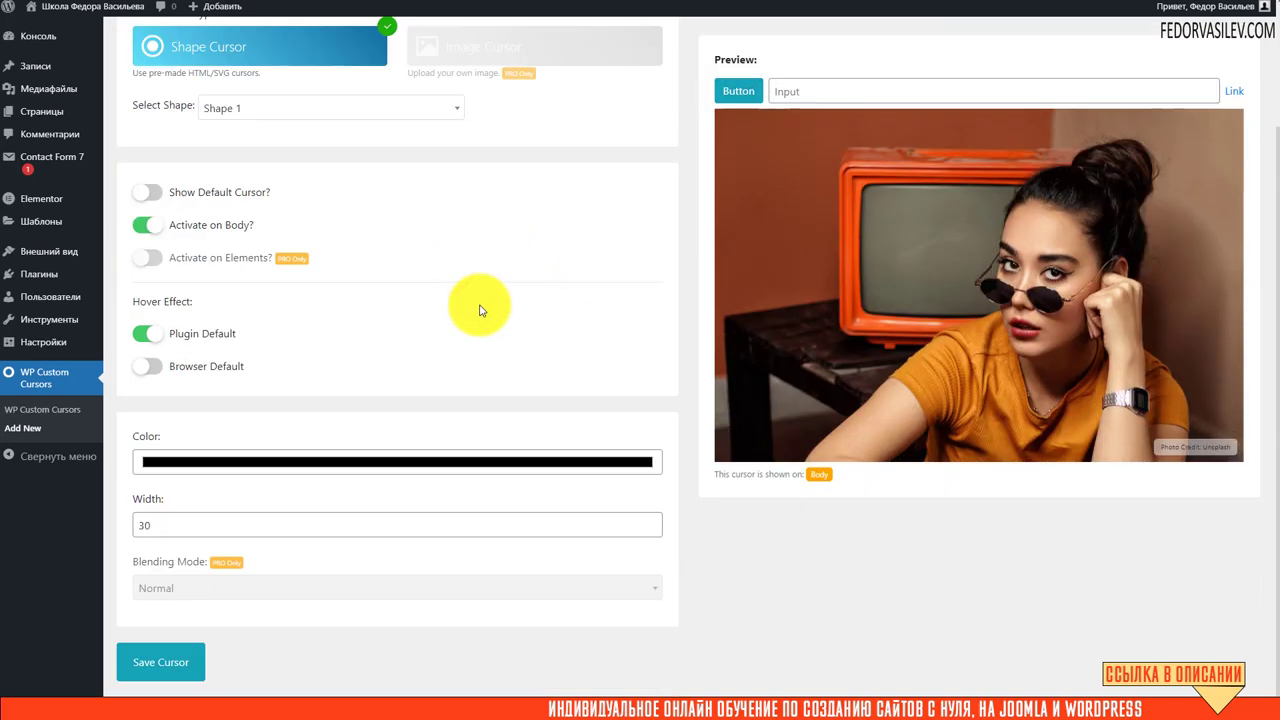
pyautogui.scroll(3, 480, 305)
pyautogui.scroll(-3, 277, 363)
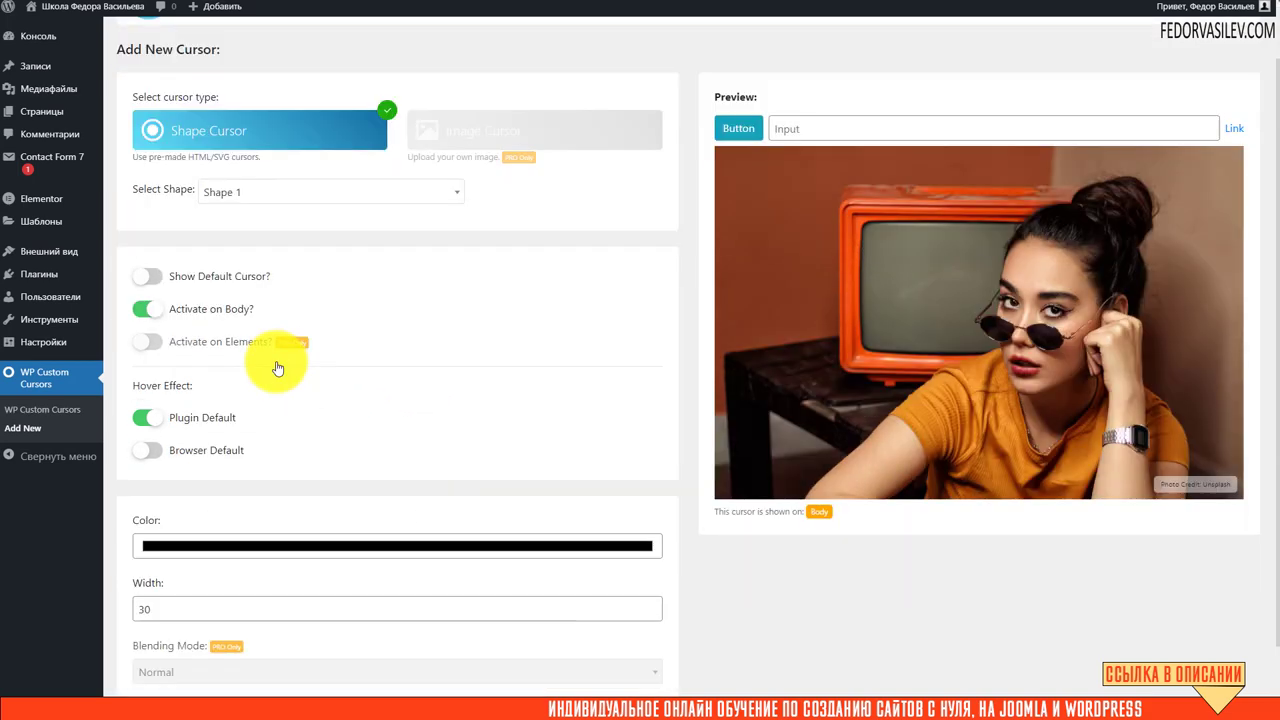
pyautogui.scroll(3, 314, 286)
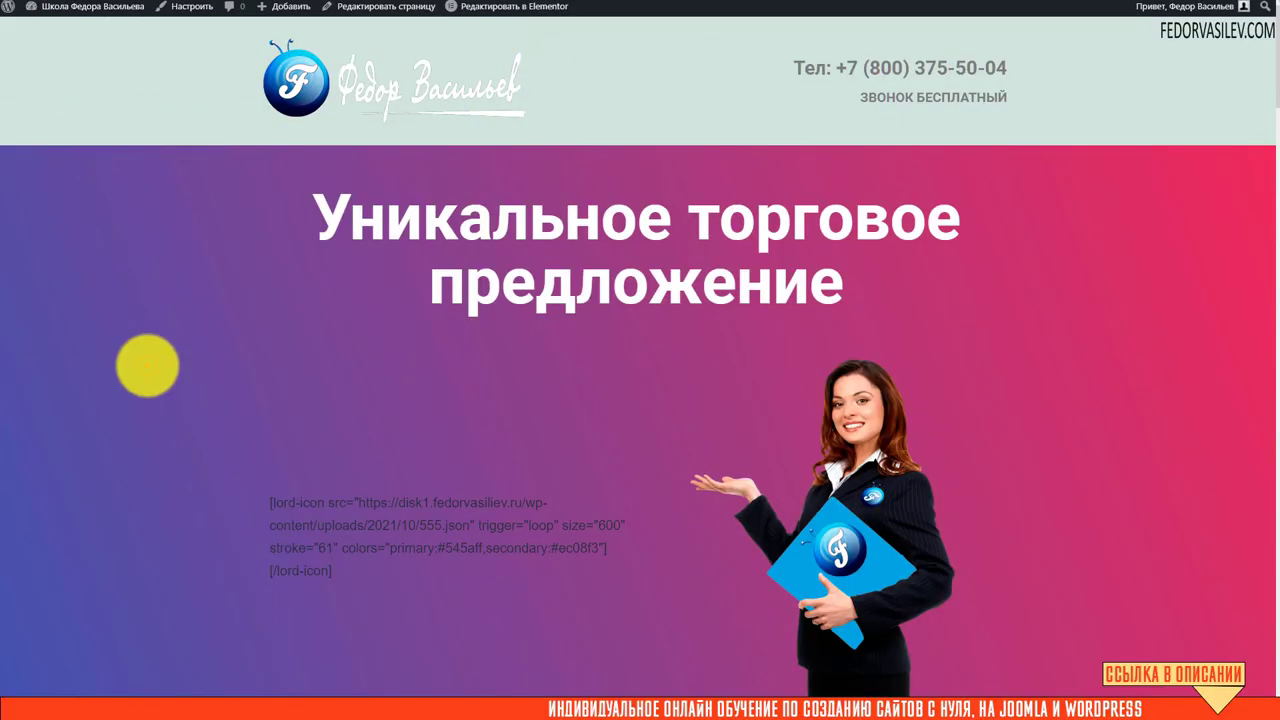
# Check the red Shape 1 cursor over the website's home page banner and the "Почему нас выбирают" section, comparing it with the cursor form's display options.
pyautogui.scroll(-4, 180, 400)
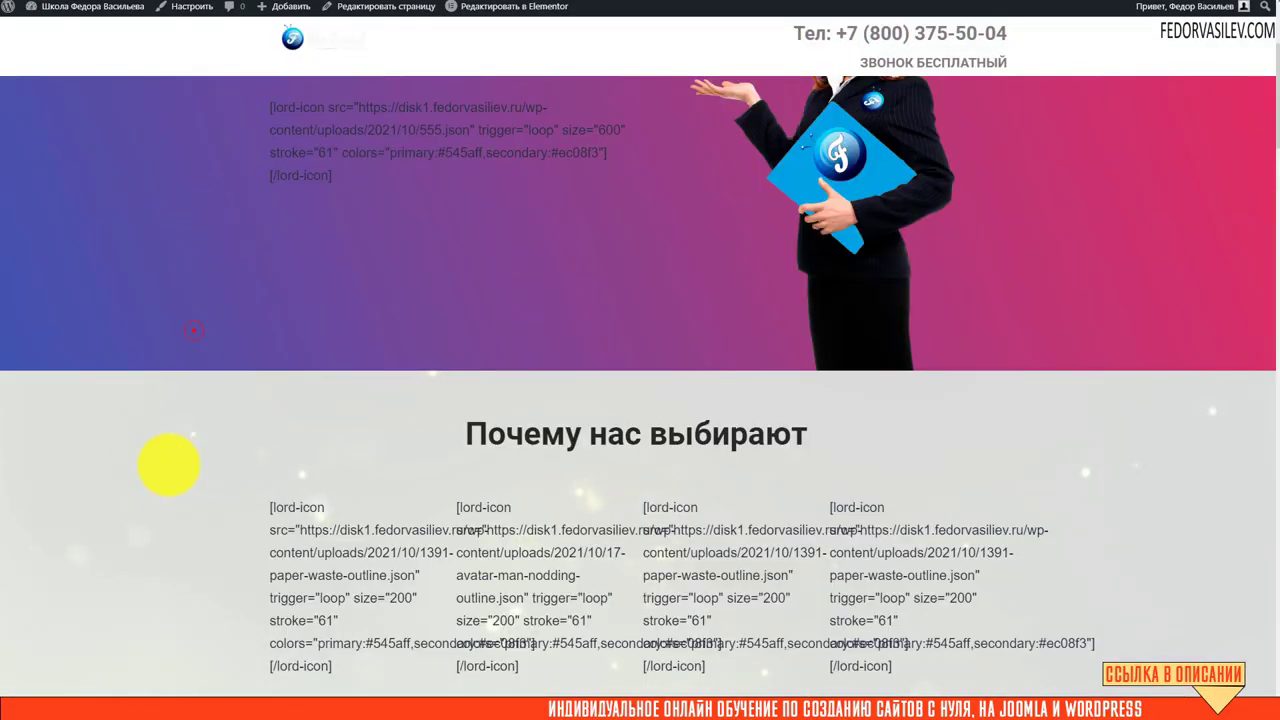
pyautogui.click(163, 450)
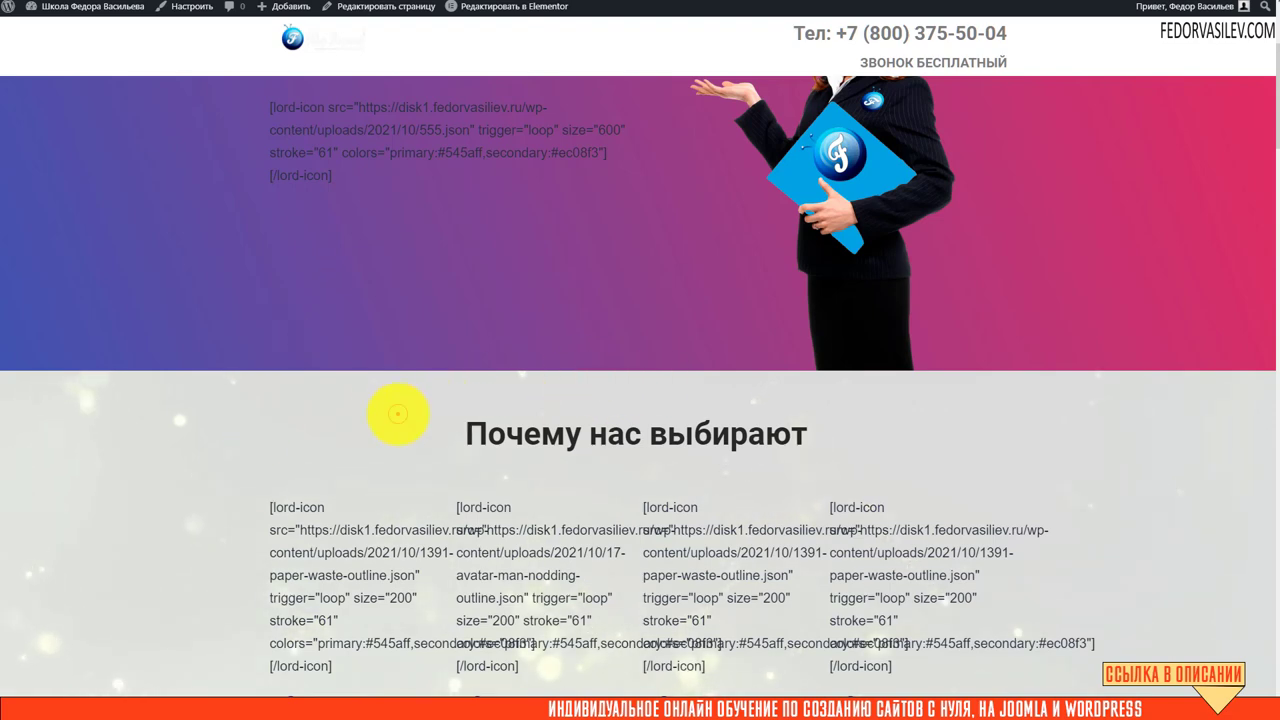
pyautogui.click(273, 409)
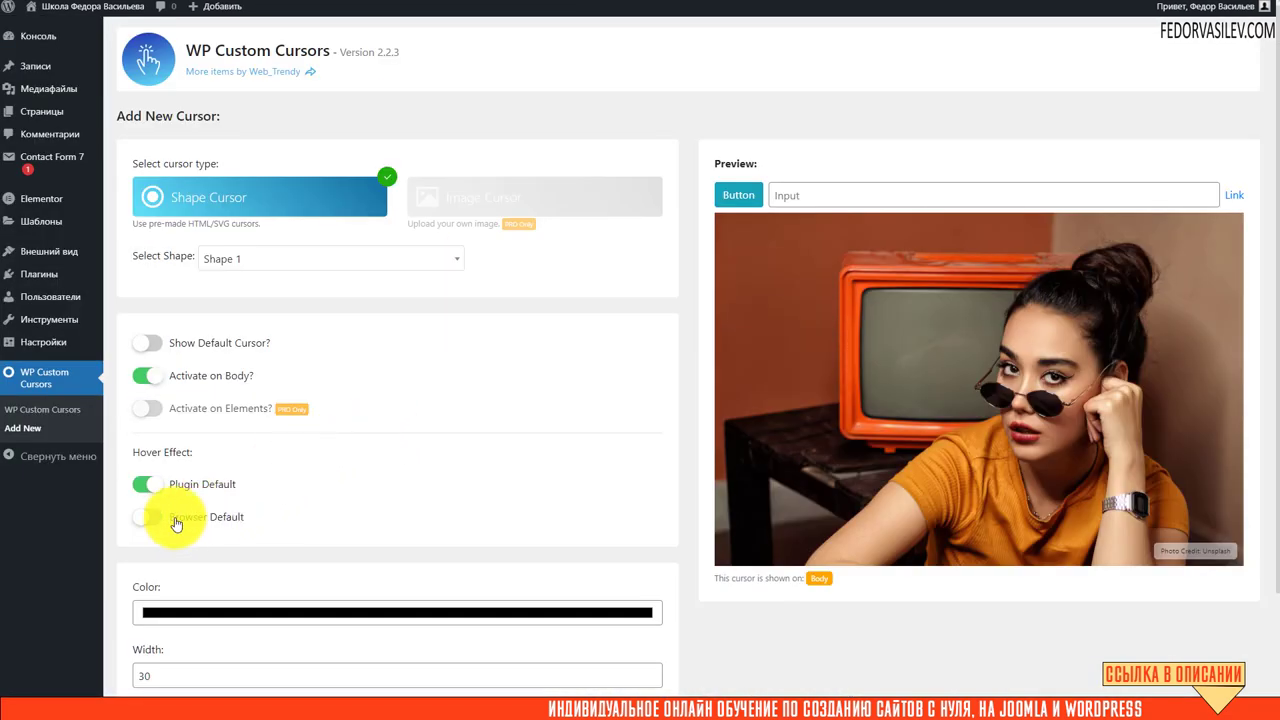
pyautogui.click(145, 342)
pyautogui.scroll(-2, 148, 567)
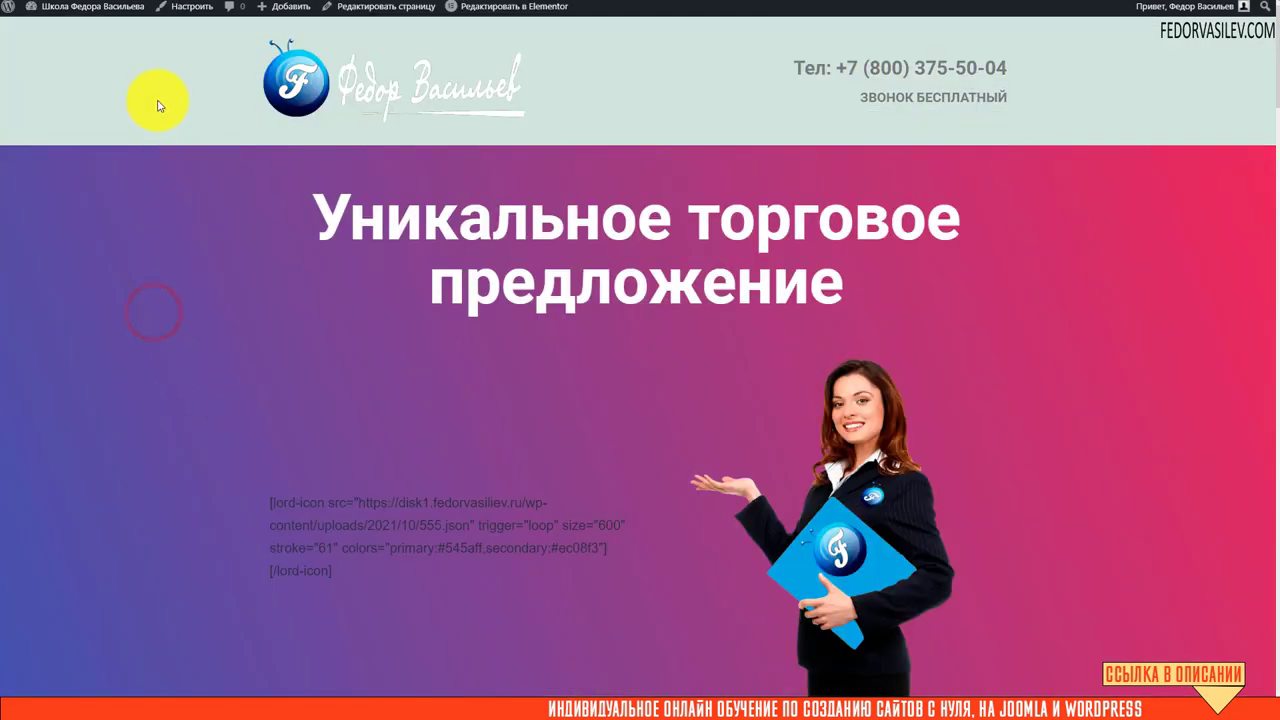
pyautogui.scroll(-5, 157, 354)
pyautogui.scroll(5, 129, 286)
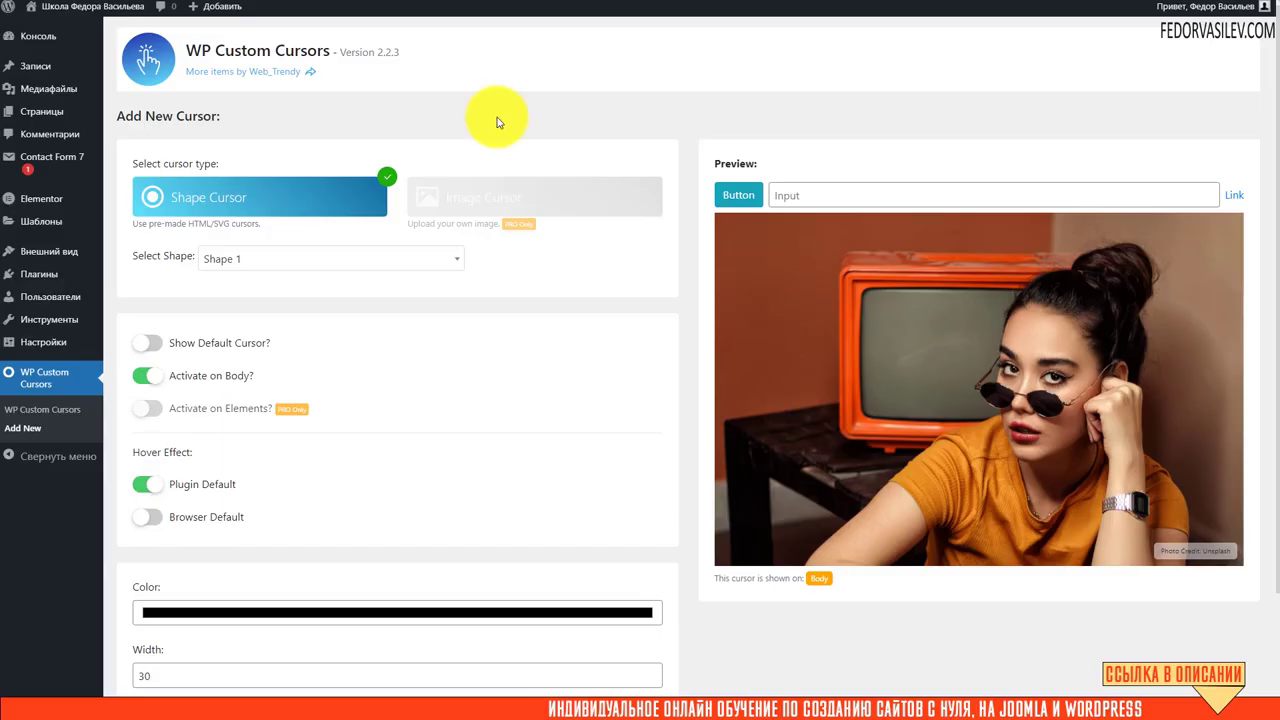
# Go through the new cursor form again, examining the hover effects, colour, width, blending mode and preview area.
pyautogui.scroll(-2, 346, 400)
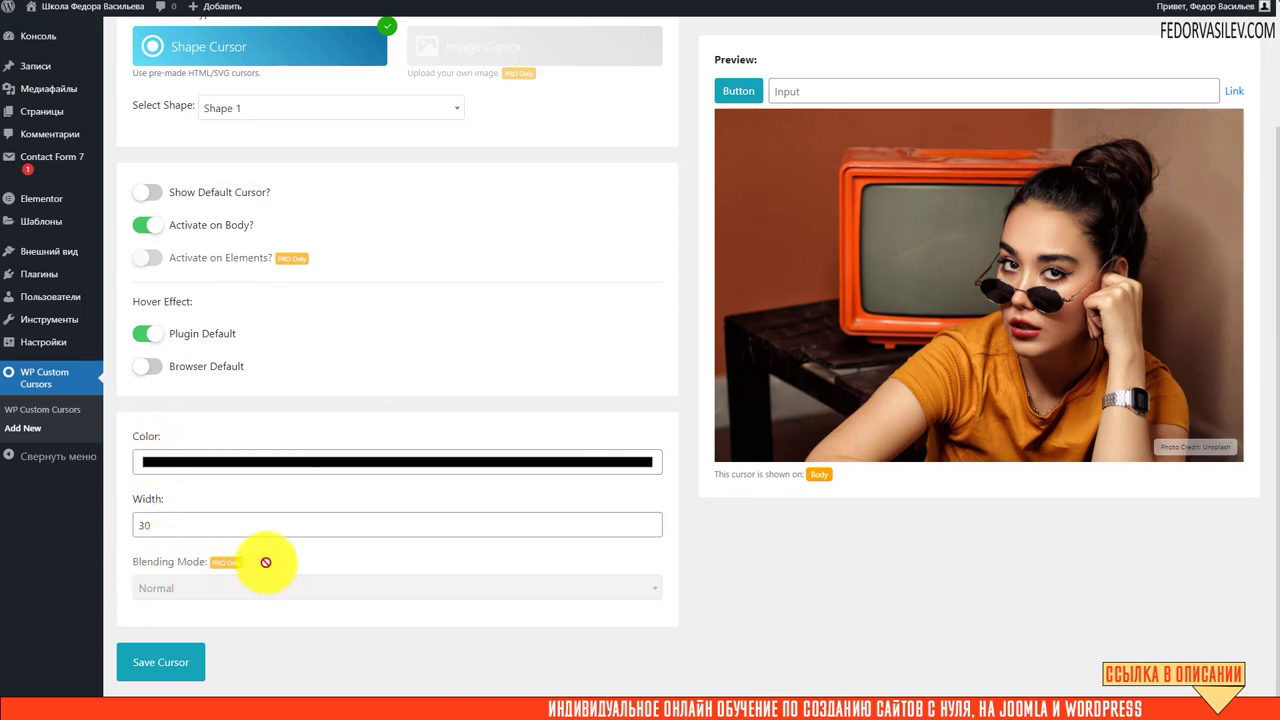
pyautogui.scroll(3, 320, 571)
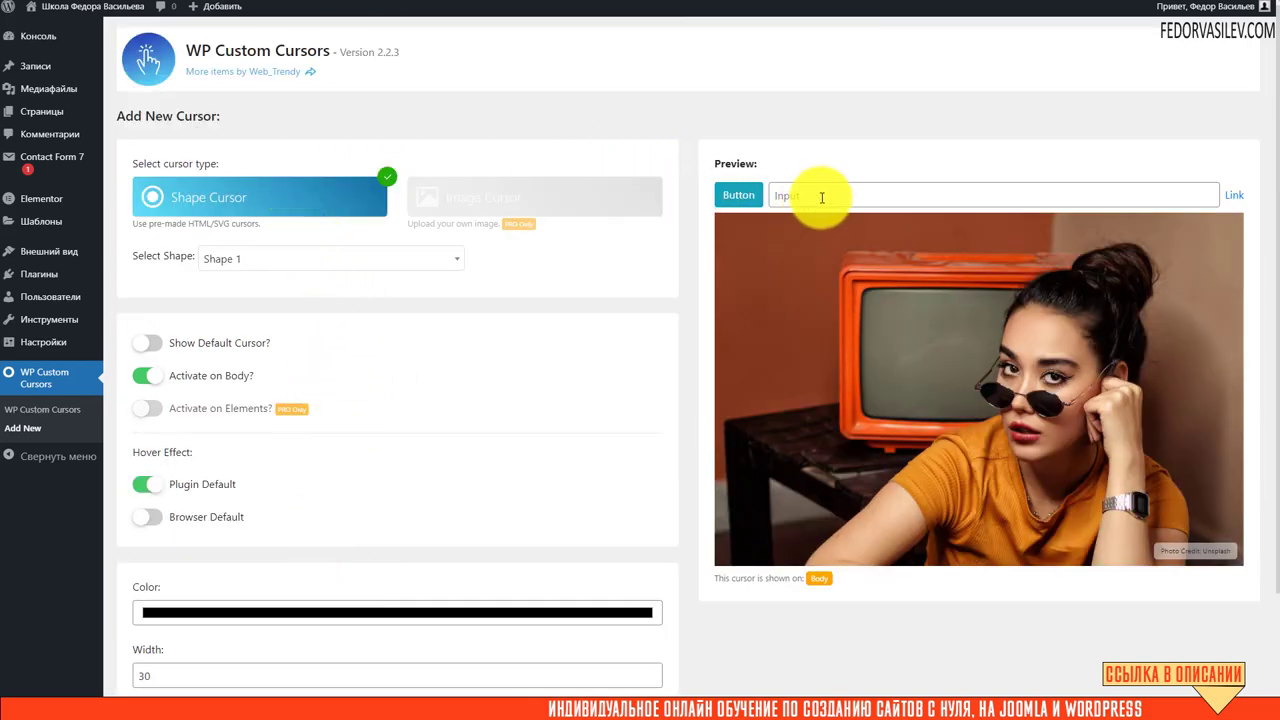
pyautogui.scroll(-3, 190, 400)
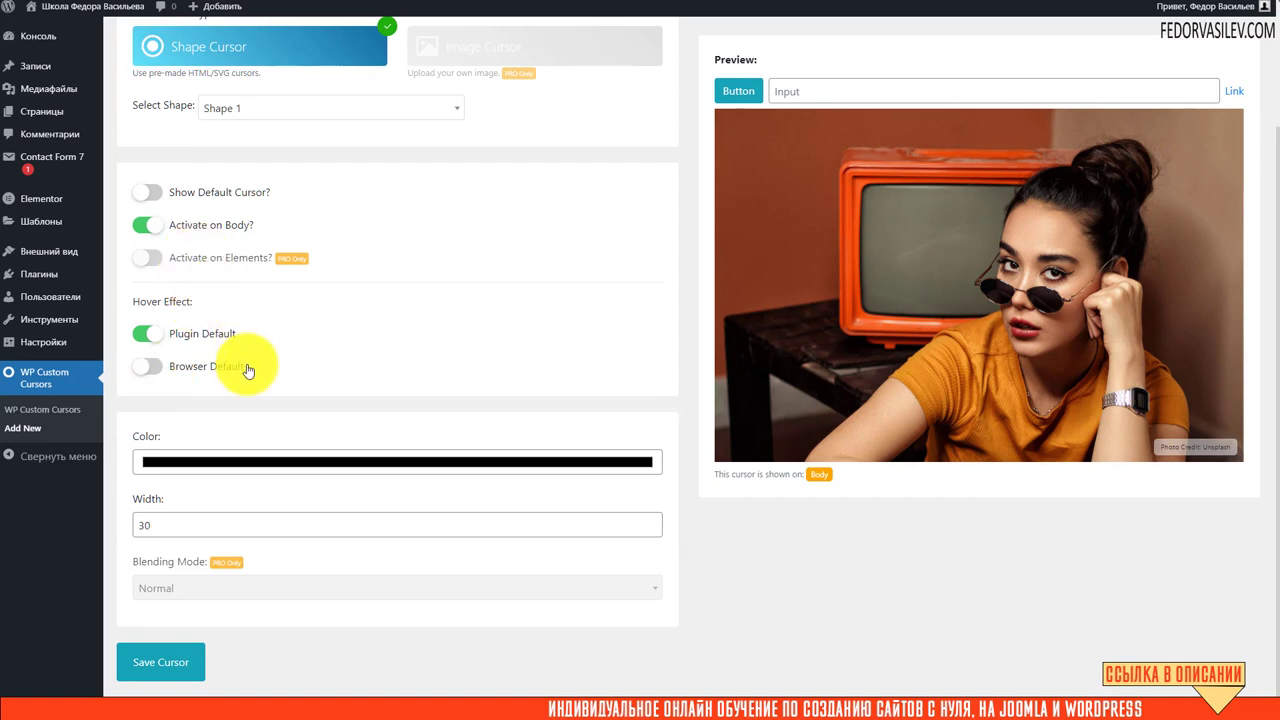
pyautogui.scroll(3, 387, 534)
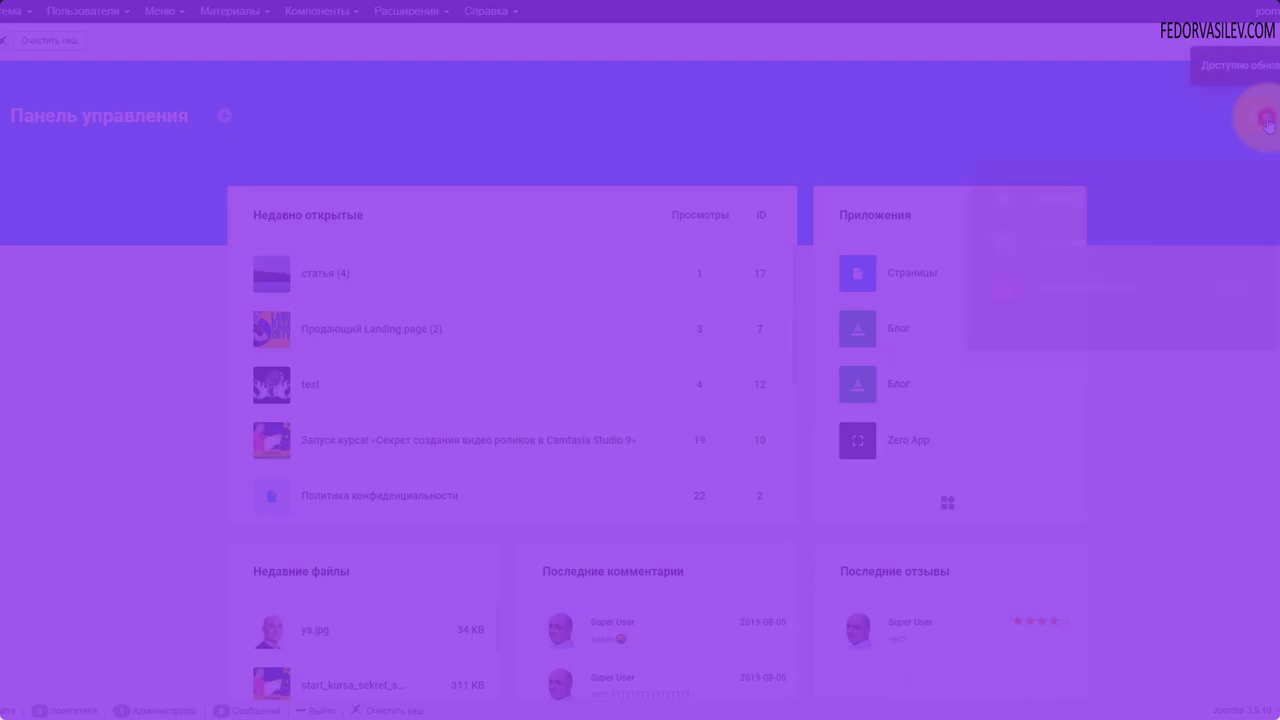
pyautogui.click(1262, 118)
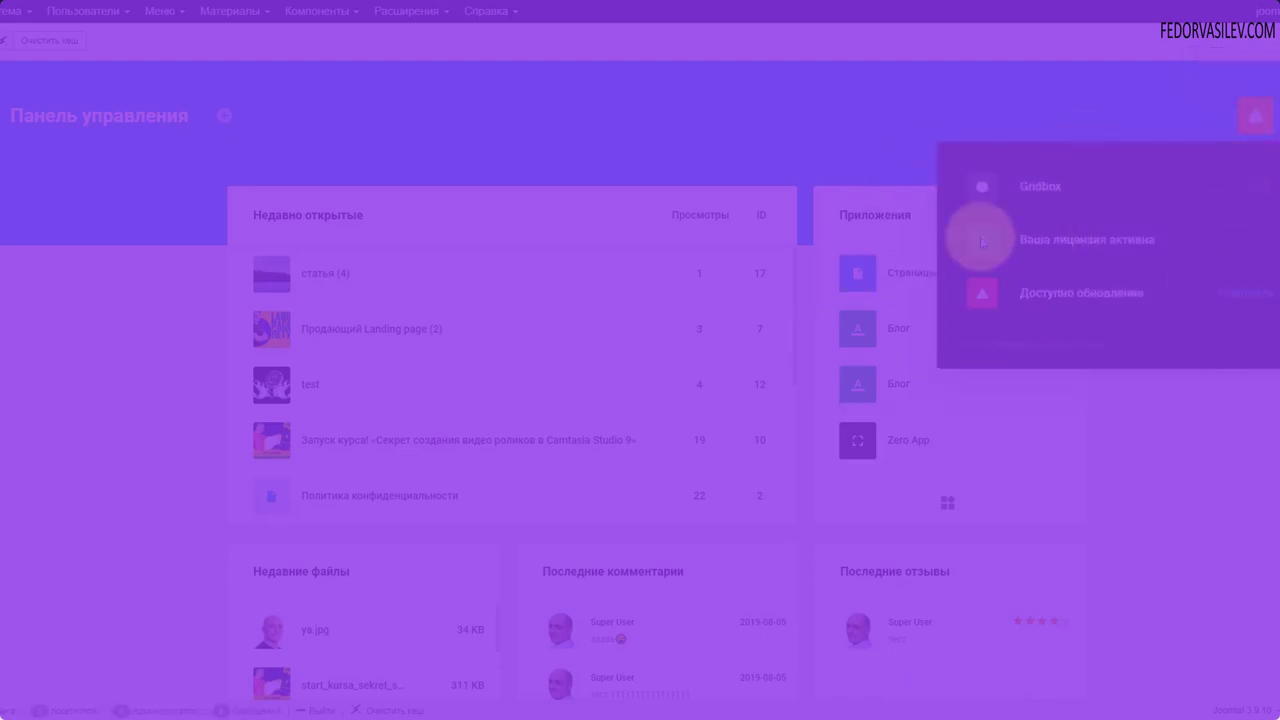
pyautogui.click(1025, 212)
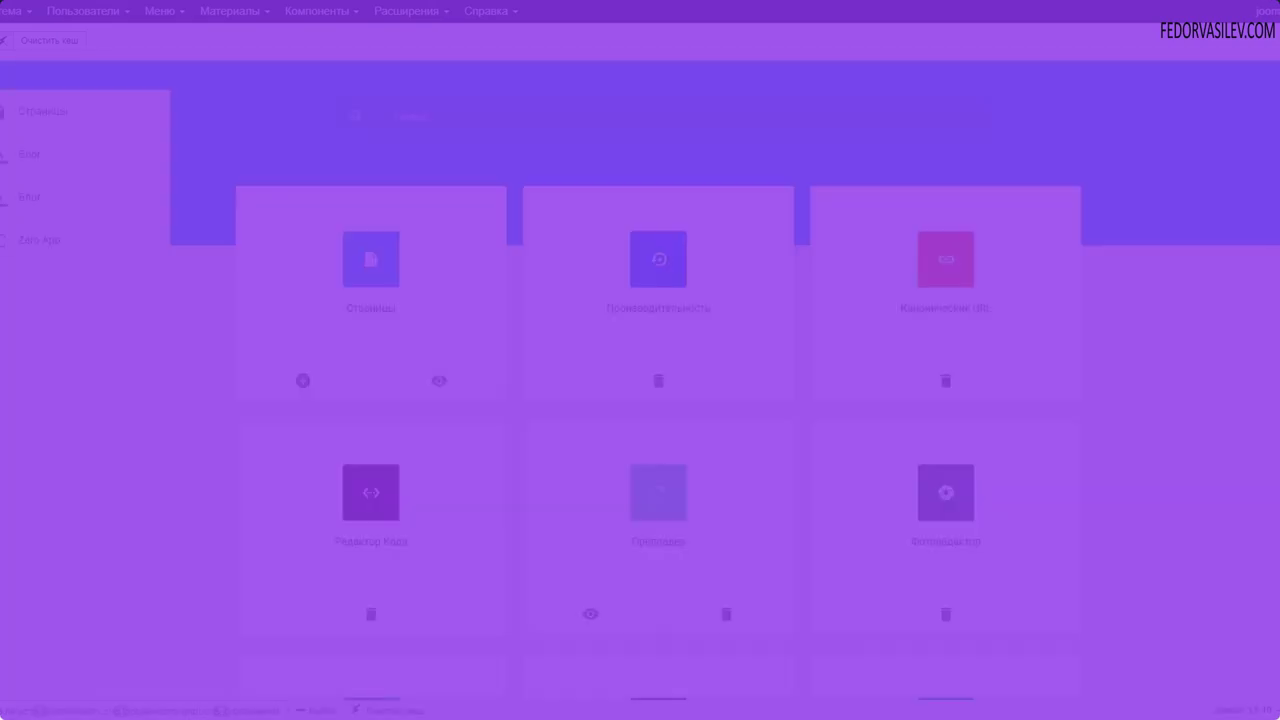
pyautogui.click(20, 240)
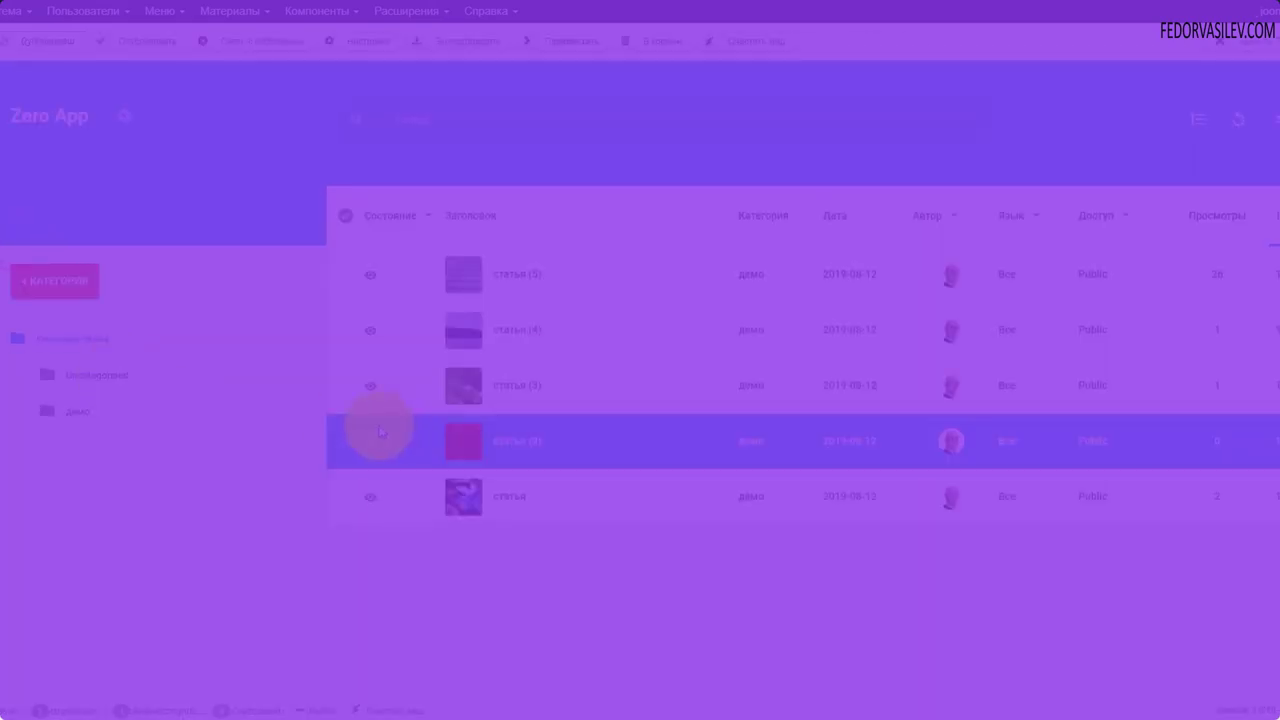
pyautogui.click(123, 116)
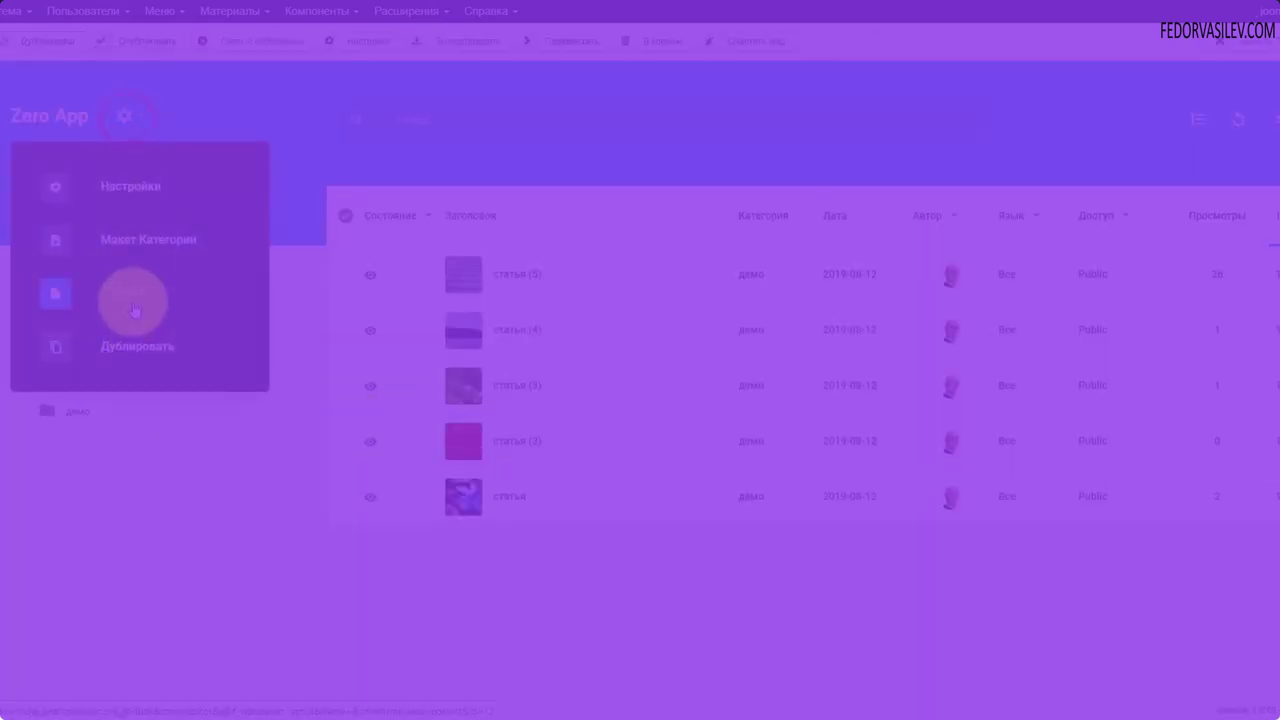